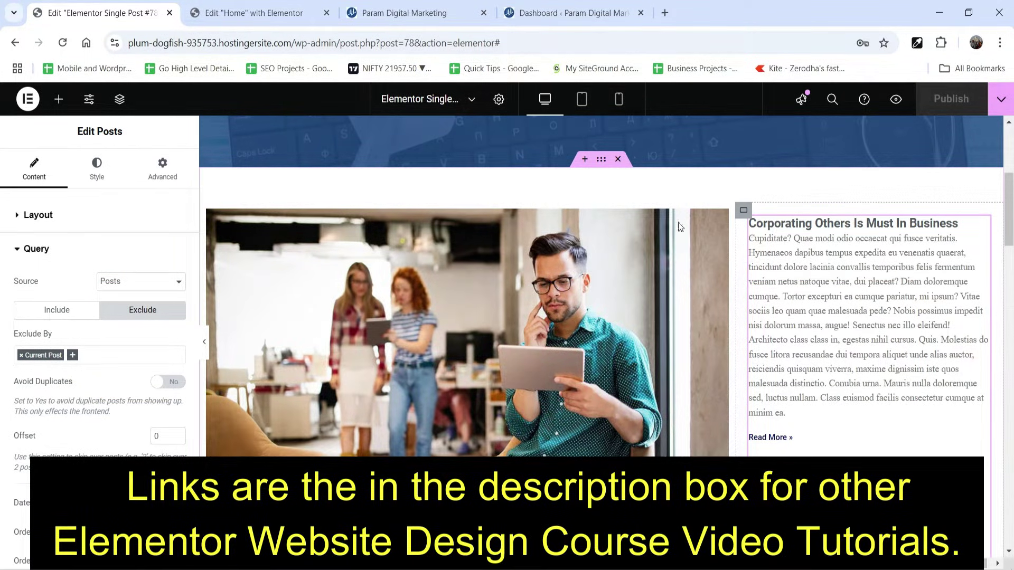
Scroll through the Single Post template, then switch to the WordPress dashboard.
scroll(840, 342, "down", 3)
scroll(837, 337, "down", 10)
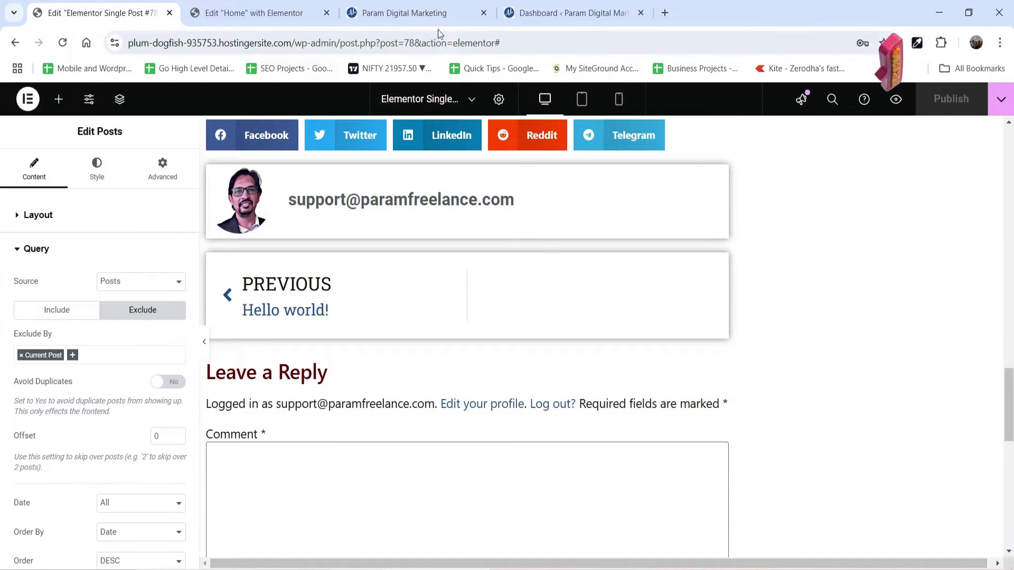
left_click(535, 13)
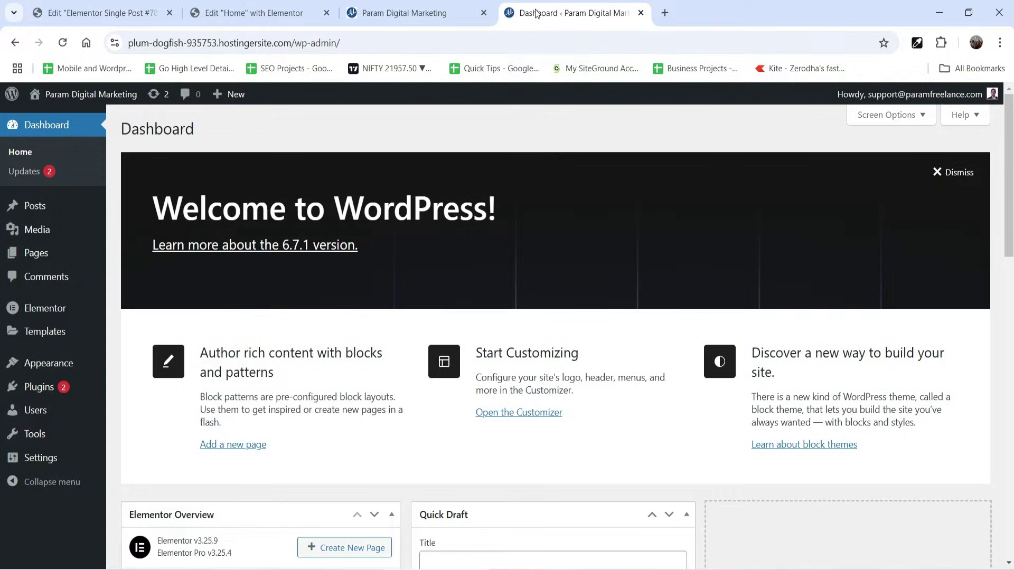
Create and publish a new empty page titled 'Blog', then return to the Pages list.
left_click(38, 255)
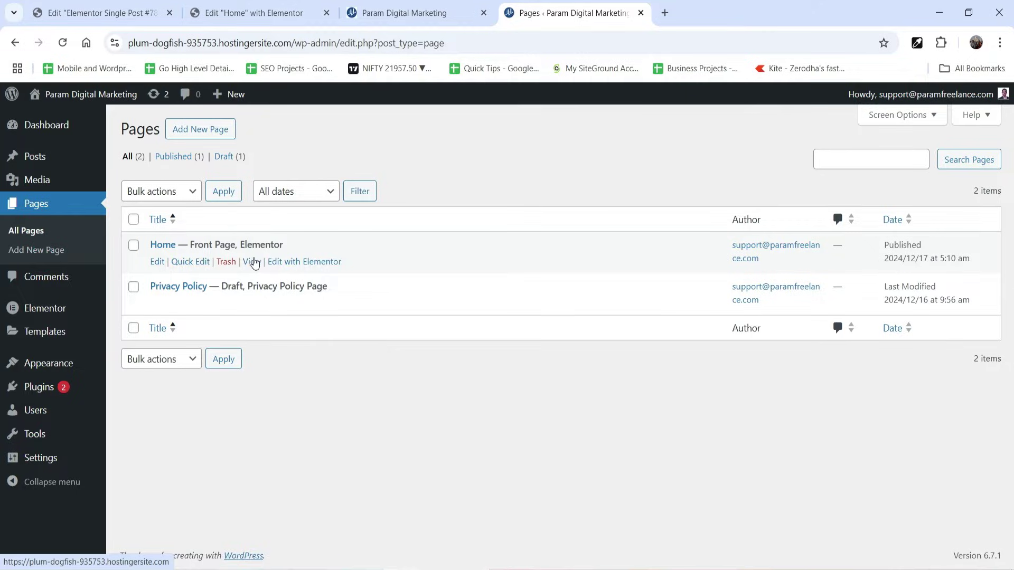
left_click(201, 132)
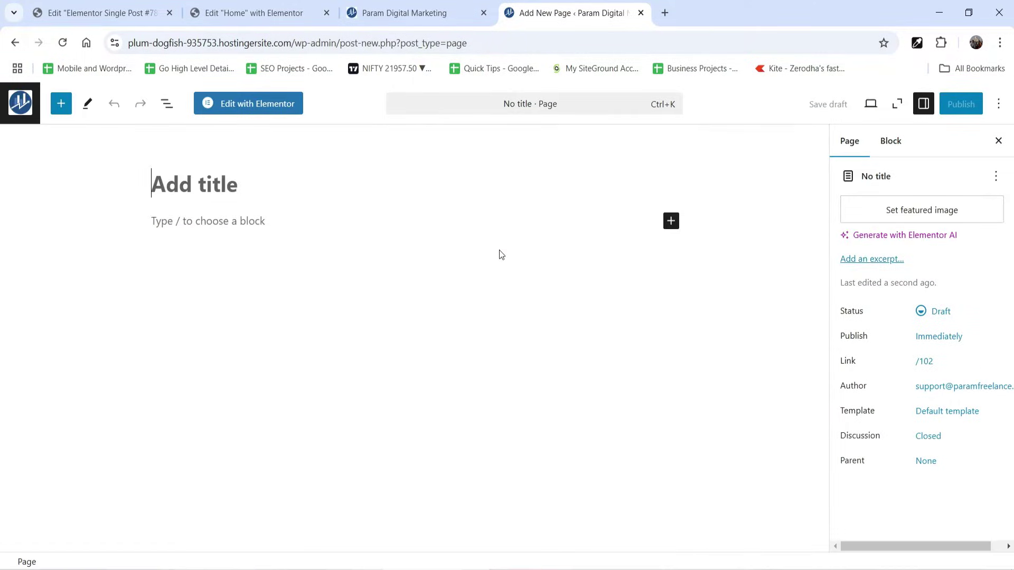
type("Blog")
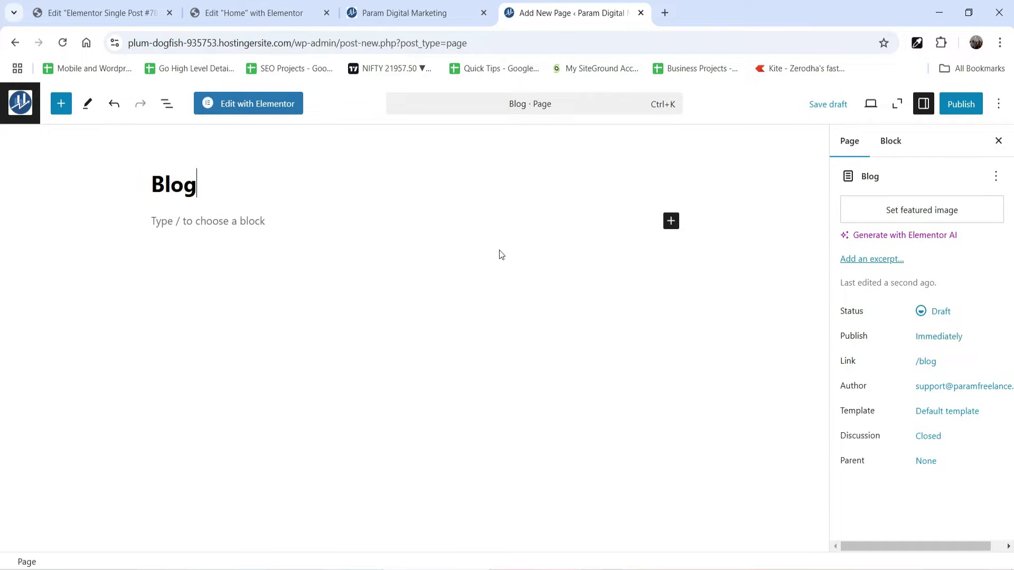
left_click(948, 109)
left_click(948, 110)
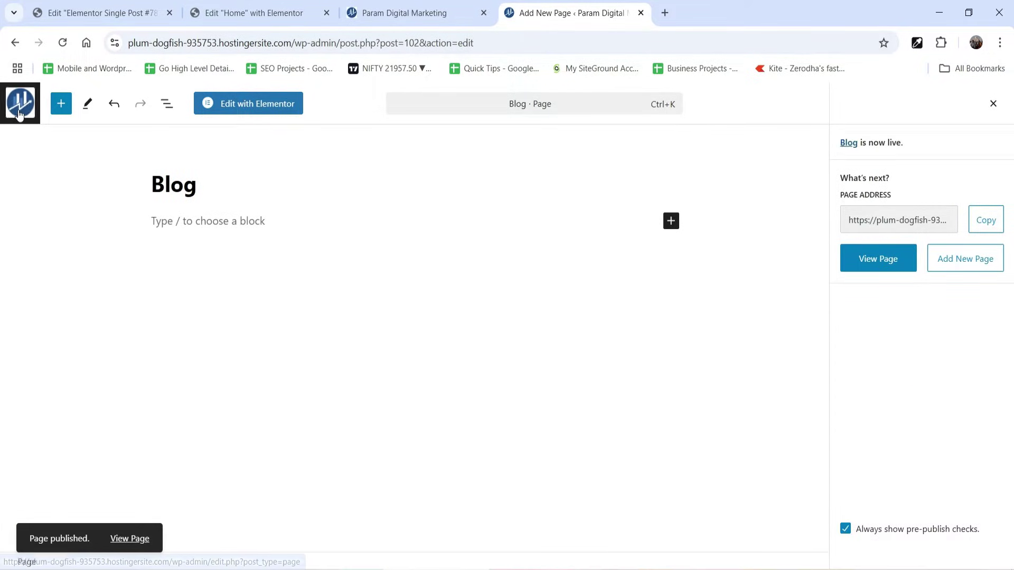
left_click(20, 103)
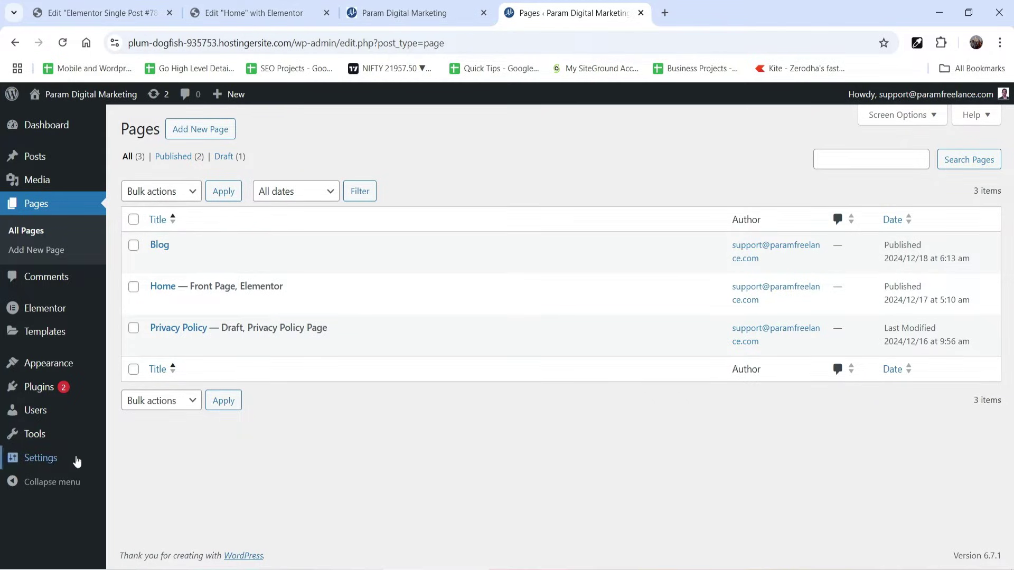
In Reading settings, set the Posts page to Blog and save the changes.
mouse_move(50, 458)
left_click(140, 420)
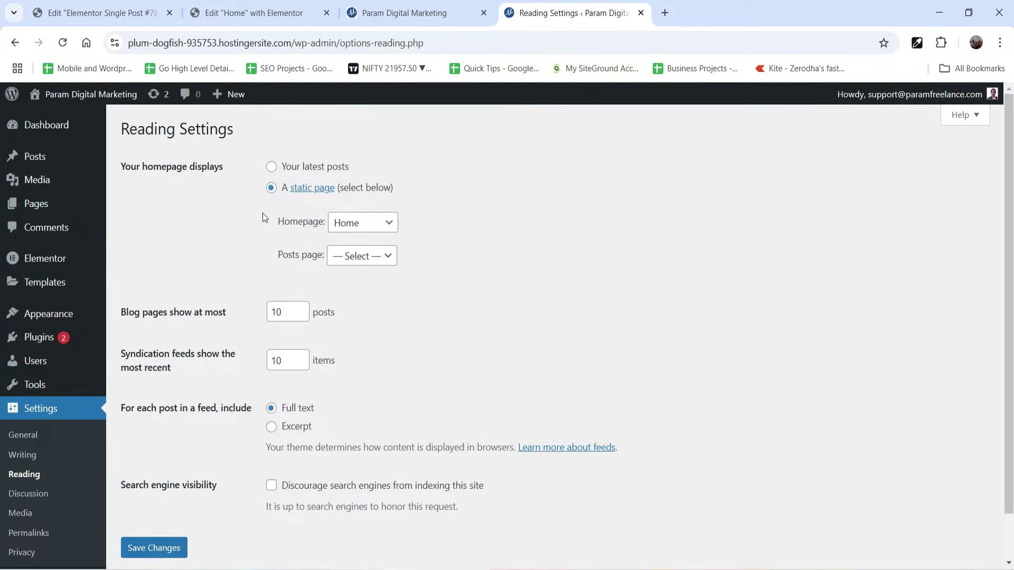
left_click(362, 228)
left_click(482, 222)
left_click(365, 256)
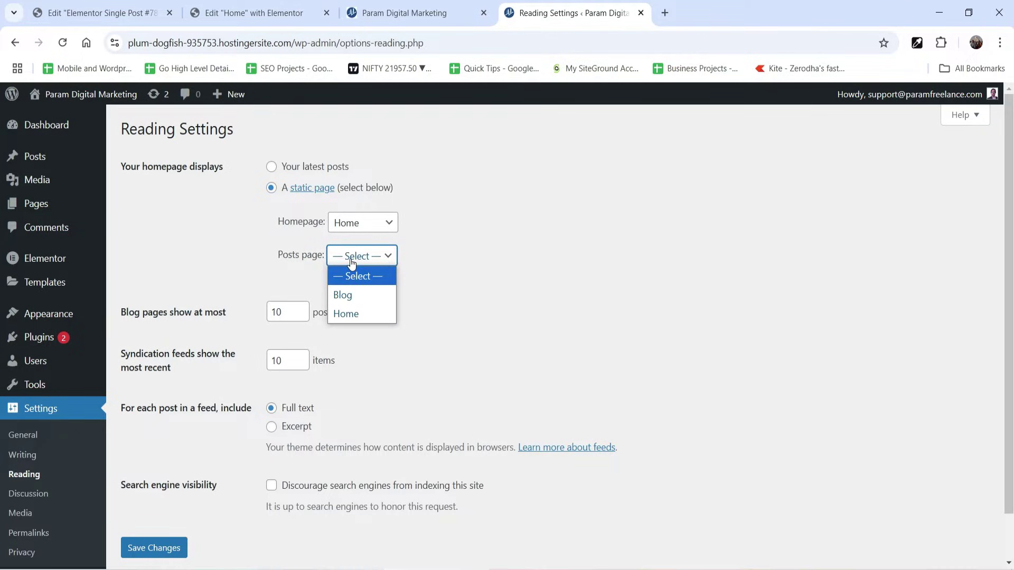
left_click(346, 297)
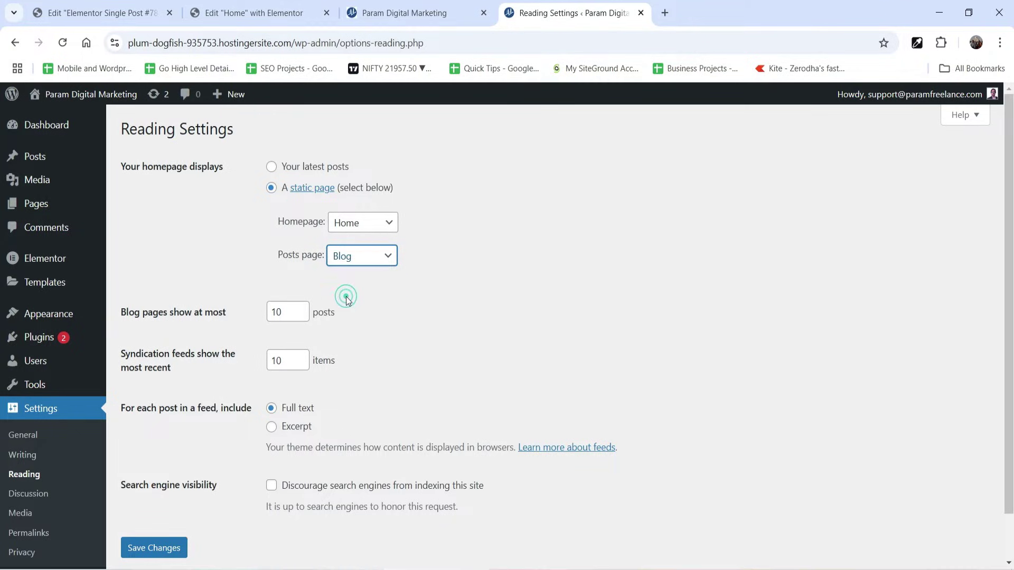
scroll(511, 305, "down", 1)
left_click(152, 498)
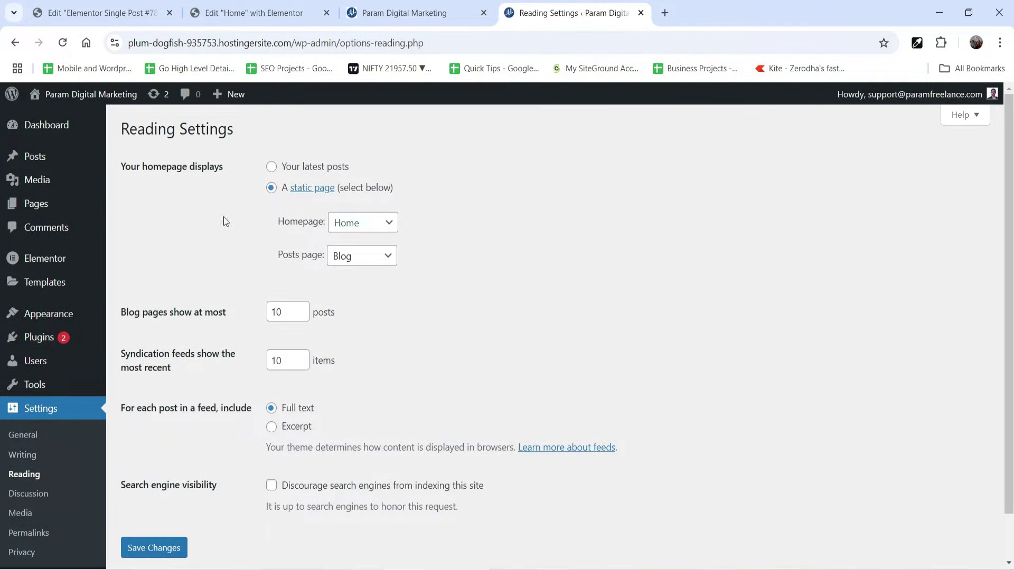
Confirm in the Pages list that Blog is now marked as the Posts Page.
left_click(21, 206)
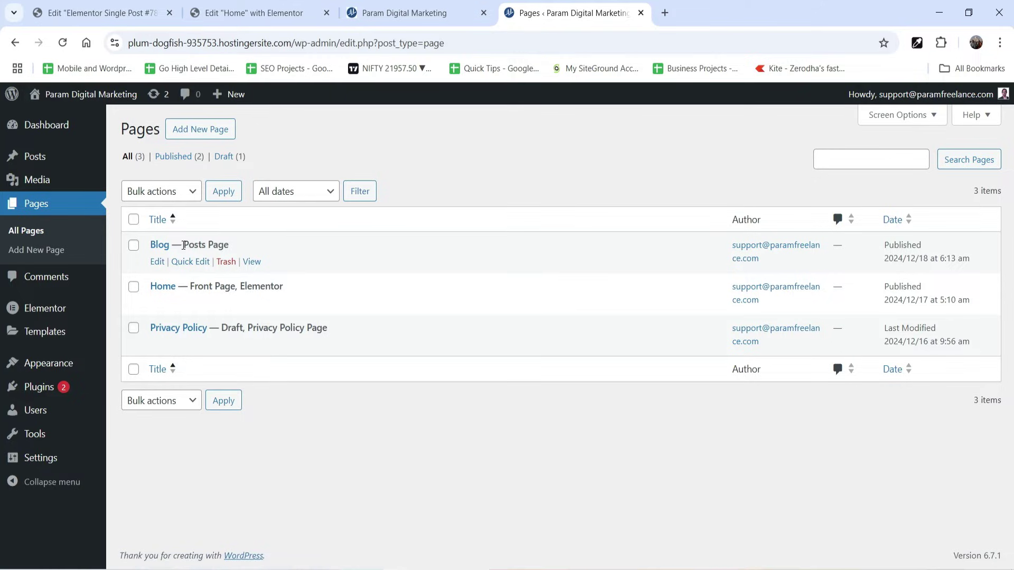
left_click_drag(184, 245, 229, 253)
left_click(261, 254)
left_click(251, 262)
View the live Blog archive page in a new tab, then return to the admin dashboard.
middle_click(259, 264)
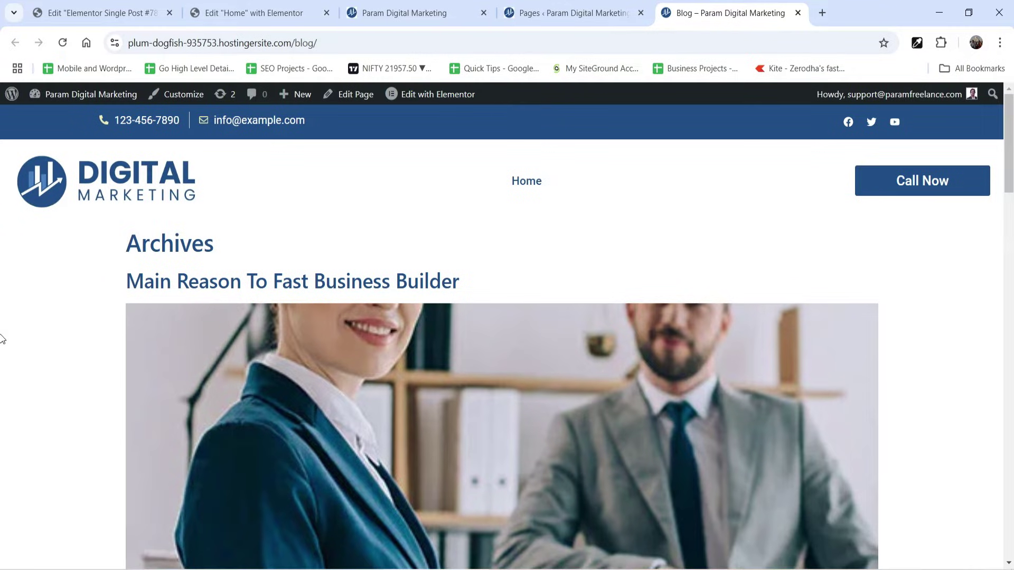
scroll(866, 323, "down", 15)
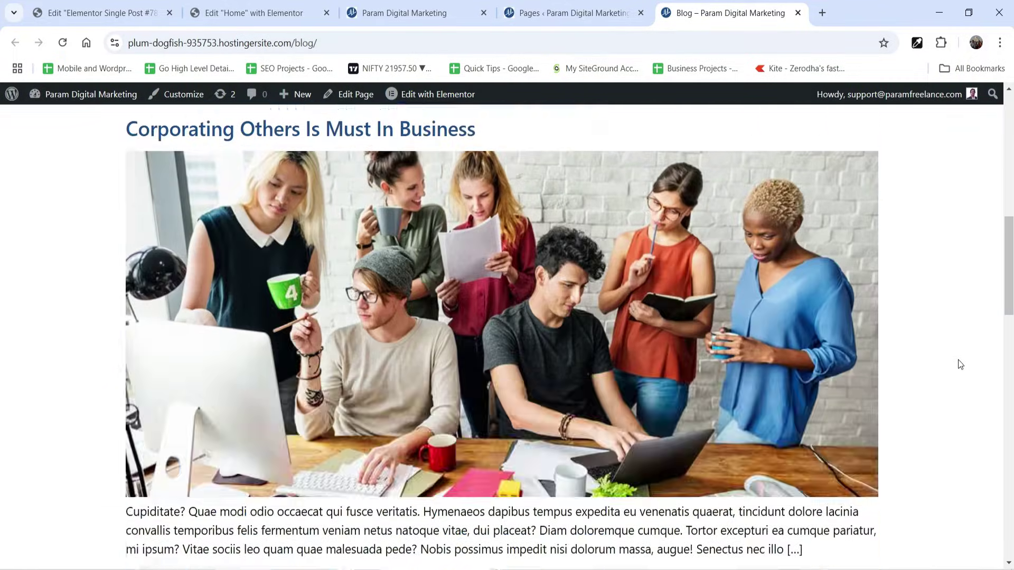
scroll(924, 363, "down", 12)
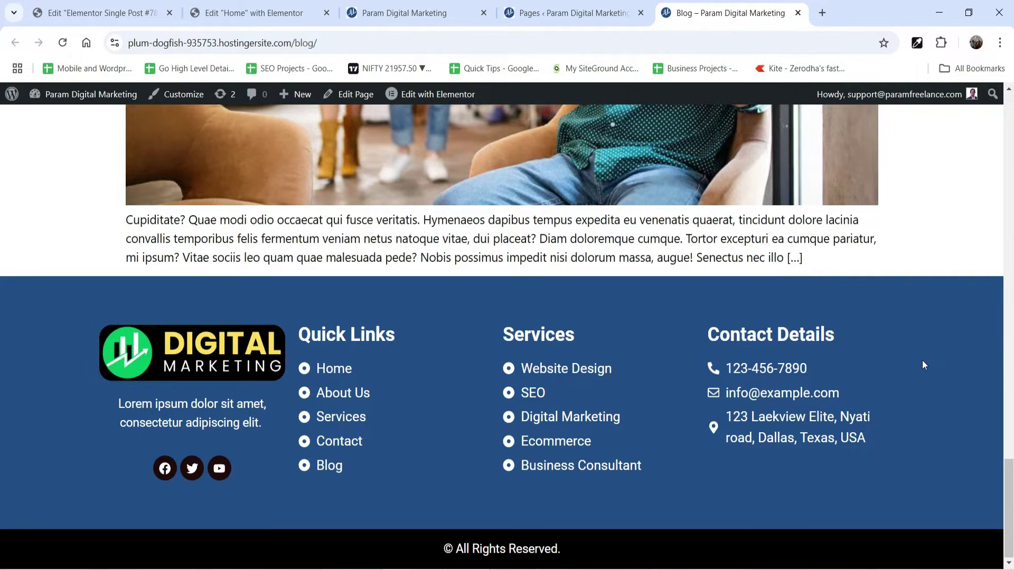
key("Home")
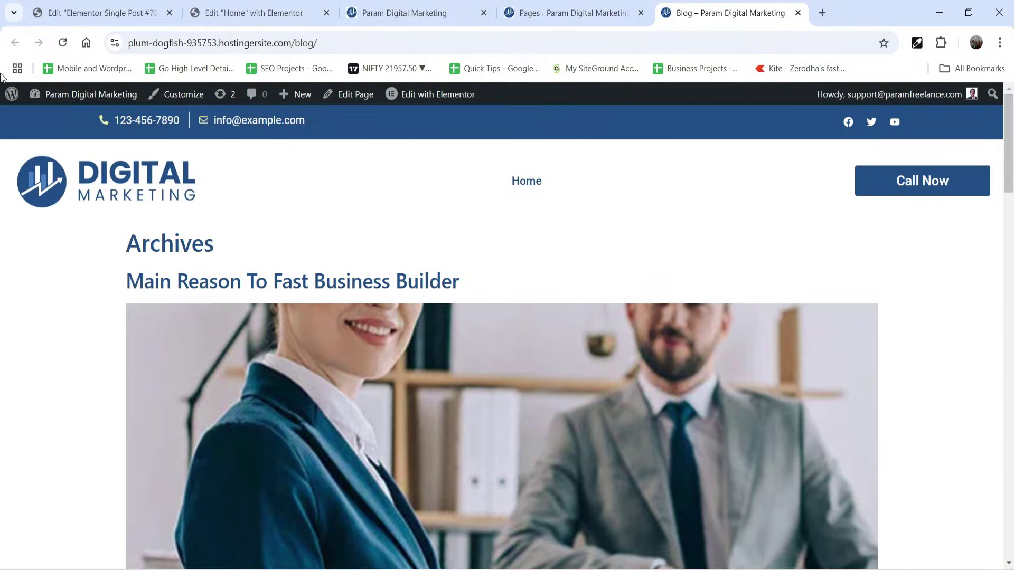
mouse_move(68, 94)
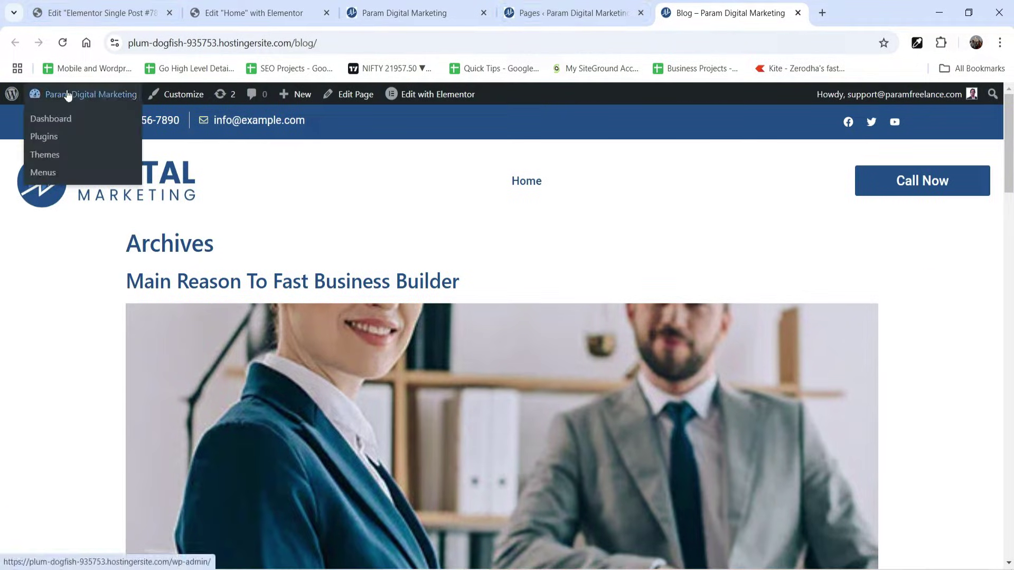
left_click(43, 129)
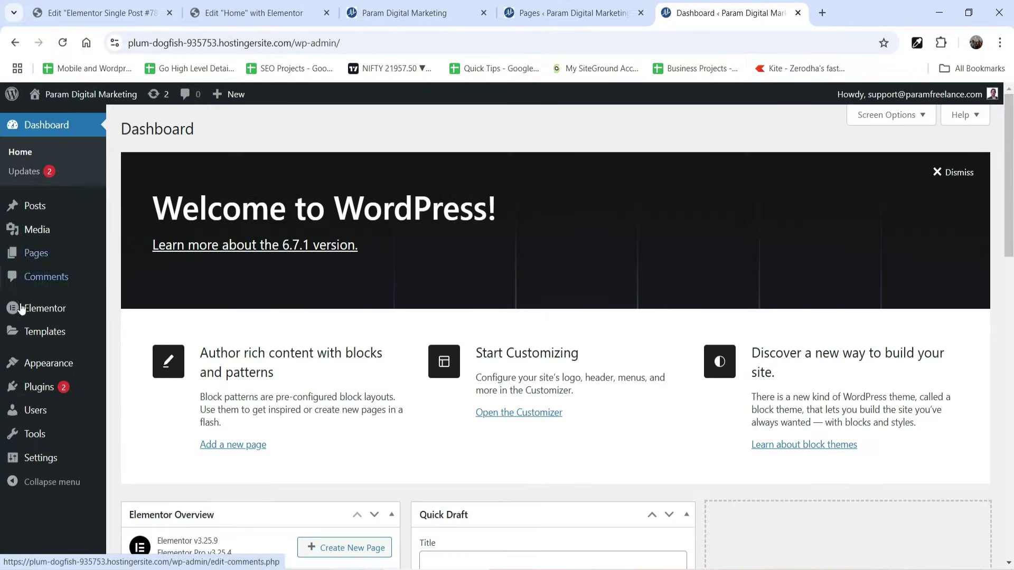
Add a new Archive template from the Theme Builder's Archive section.
mouse_move(36, 335)
left_click(150, 373)
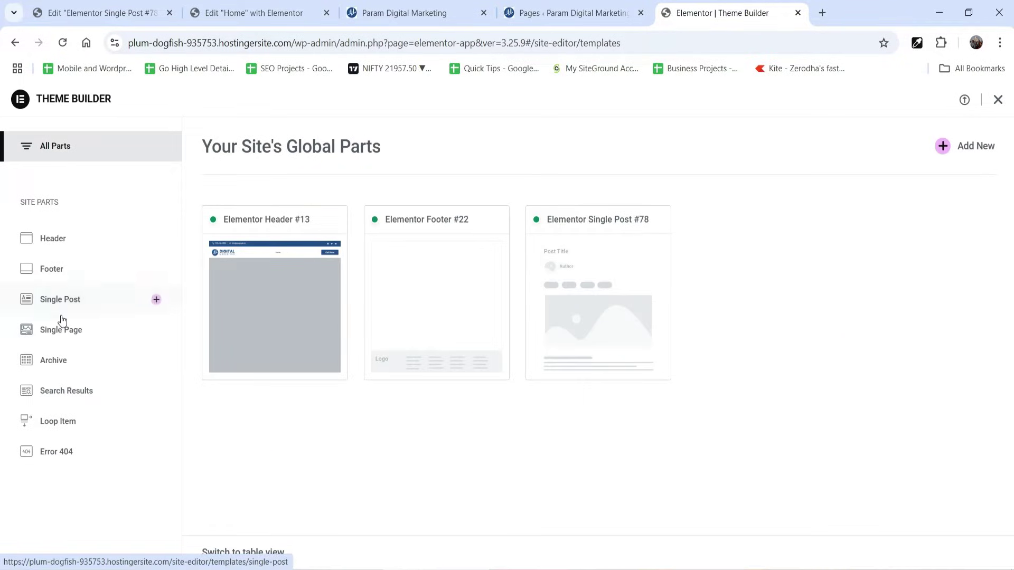
left_click(53, 361)
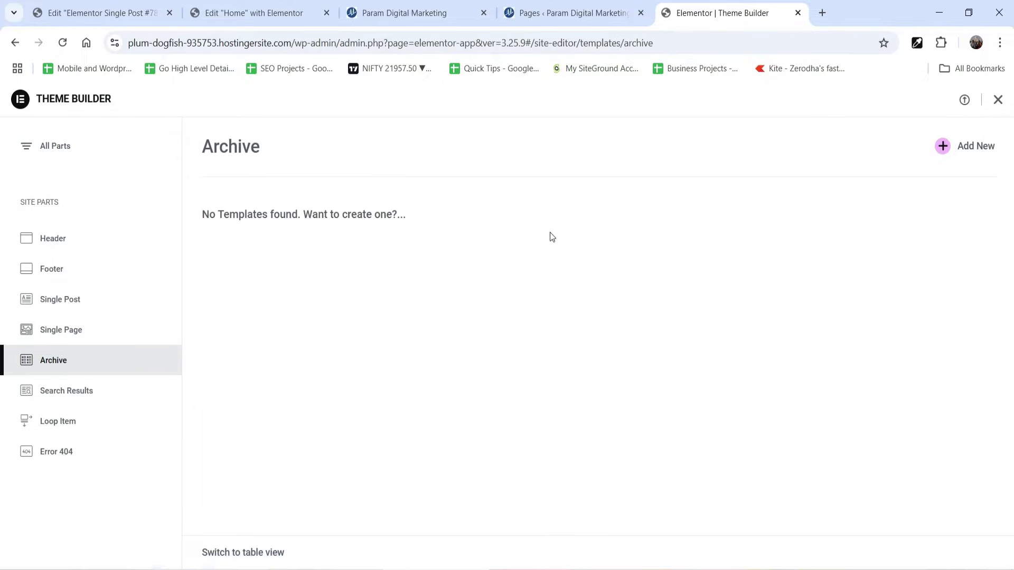
left_click(985, 152)
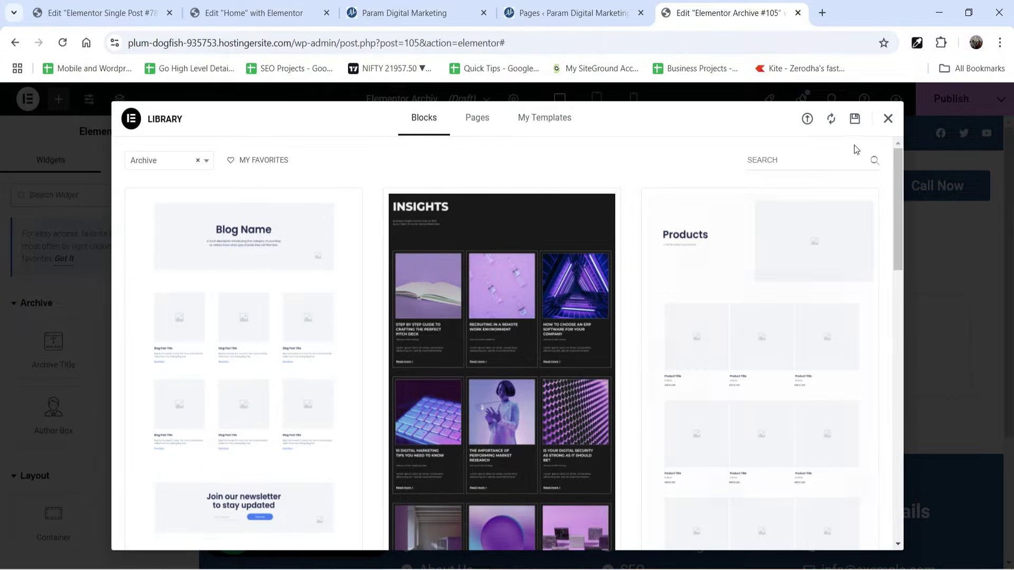
Close the template library and add a single-column Flexbox container below the header.
left_click(886, 126)
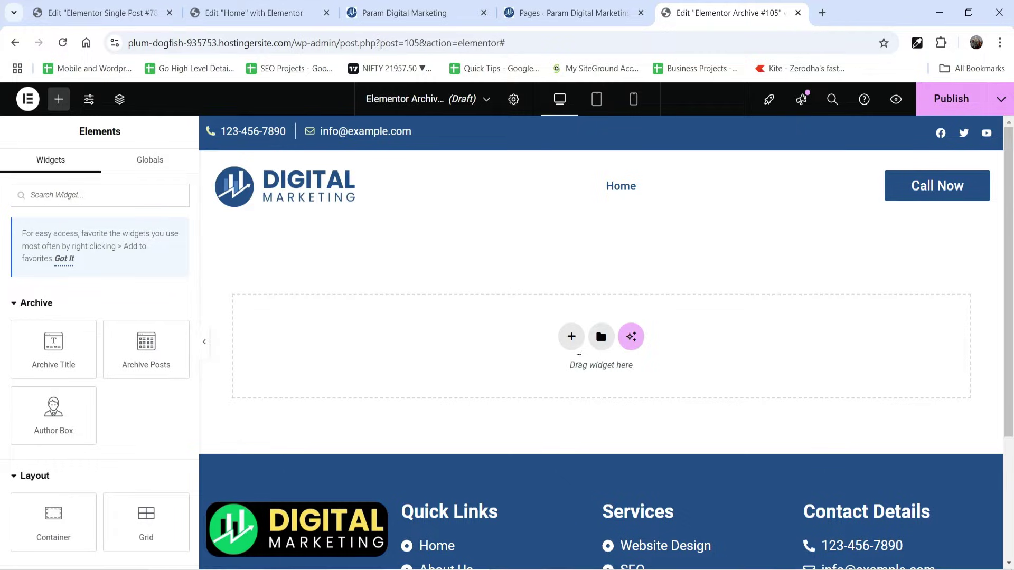
left_click(571, 337)
left_click(542, 350)
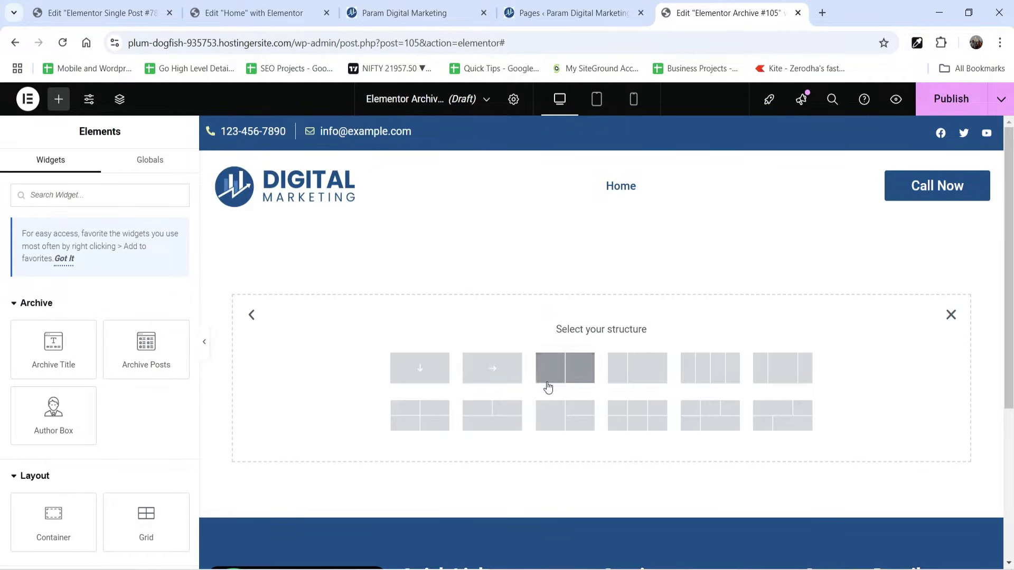
left_click(416, 371)
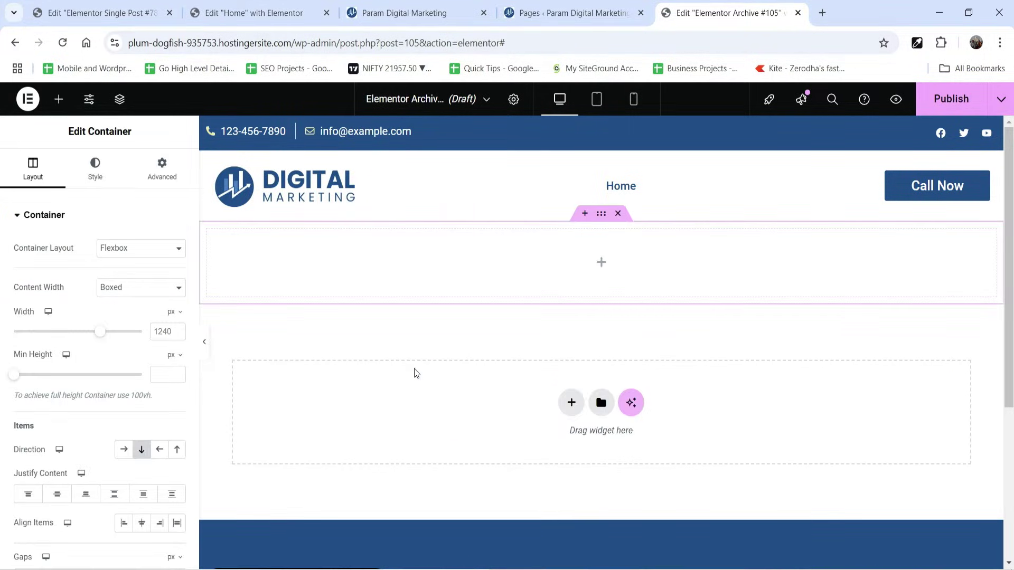
Check the Single Post template's banner section for reference, then select the new empty container.
left_click(104, 12)
scroll(543, 304, "up", 10)
scroll(542, 305, "up", 3)
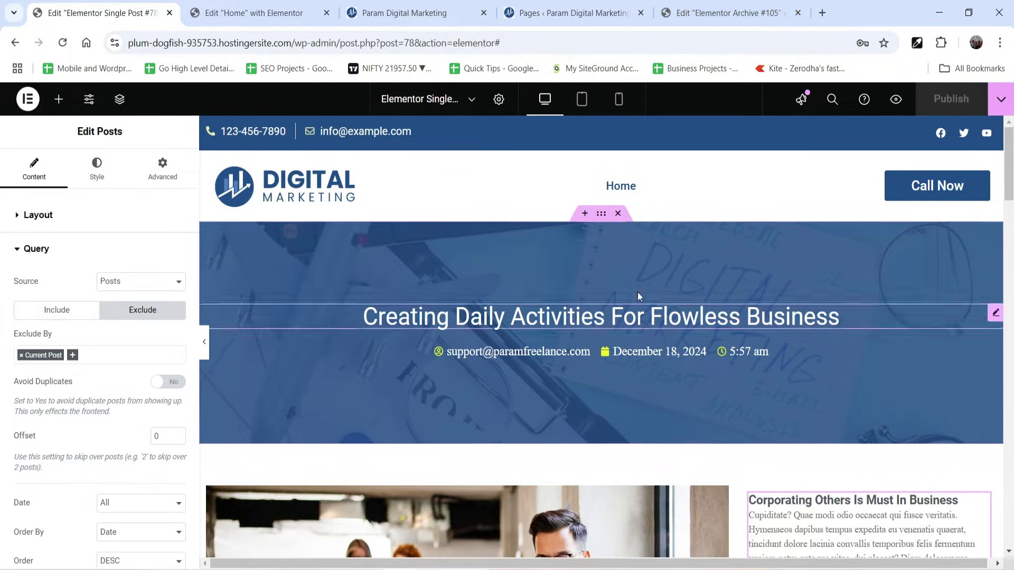
right_click(601, 220)
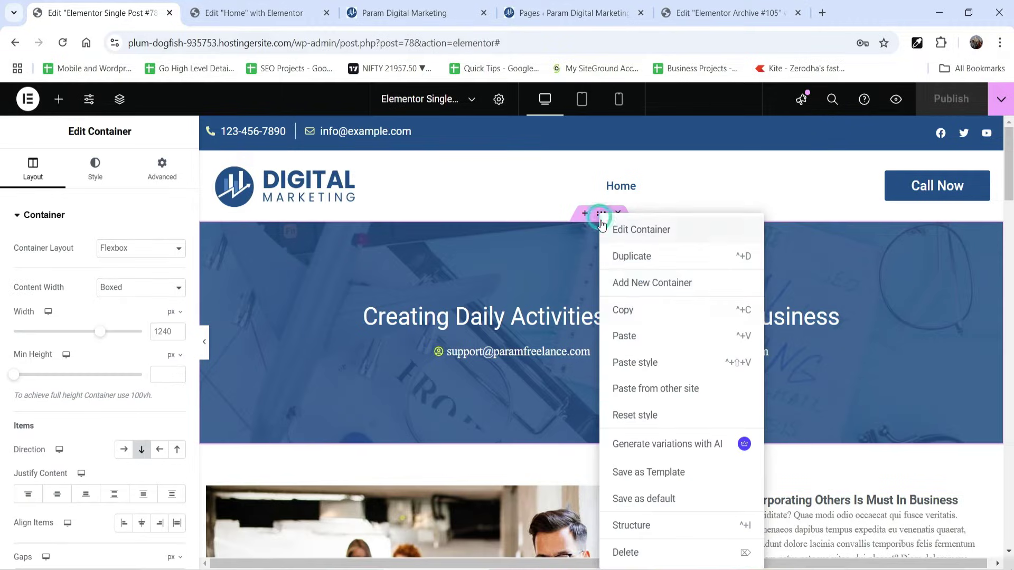
left_click(724, 14)
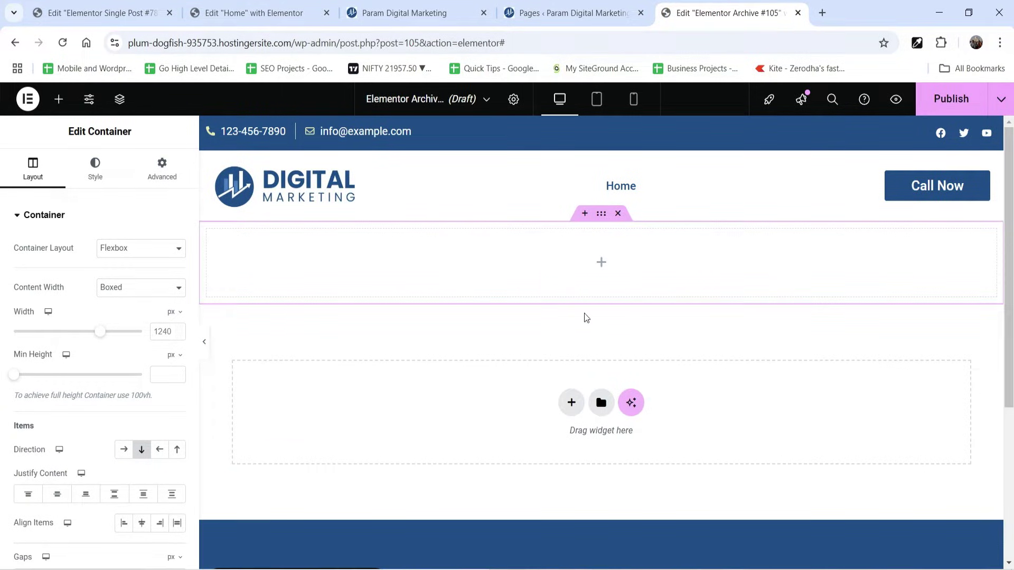
left_click(600, 214)
Unlink the container's padding and set separate top and bottom padding values (12).
left_click(162, 168)
left_click(28, 317)
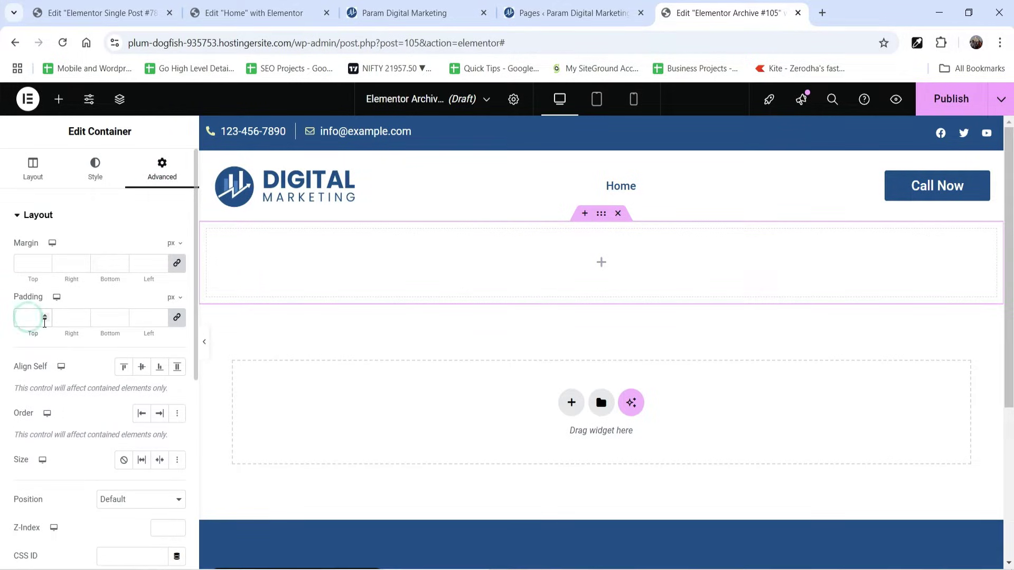
left_click(177, 317)
left_click(28, 317)
type("120")
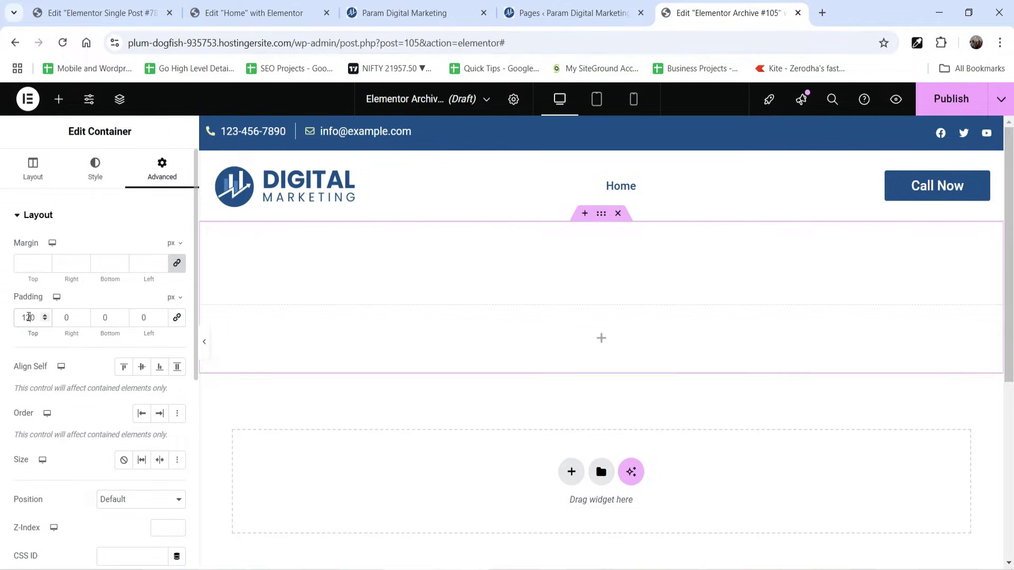
left_click(105, 316)
type("12")
Give the container a Classic background using the banner-1 image from the Media Library.
left_click(96, 172)
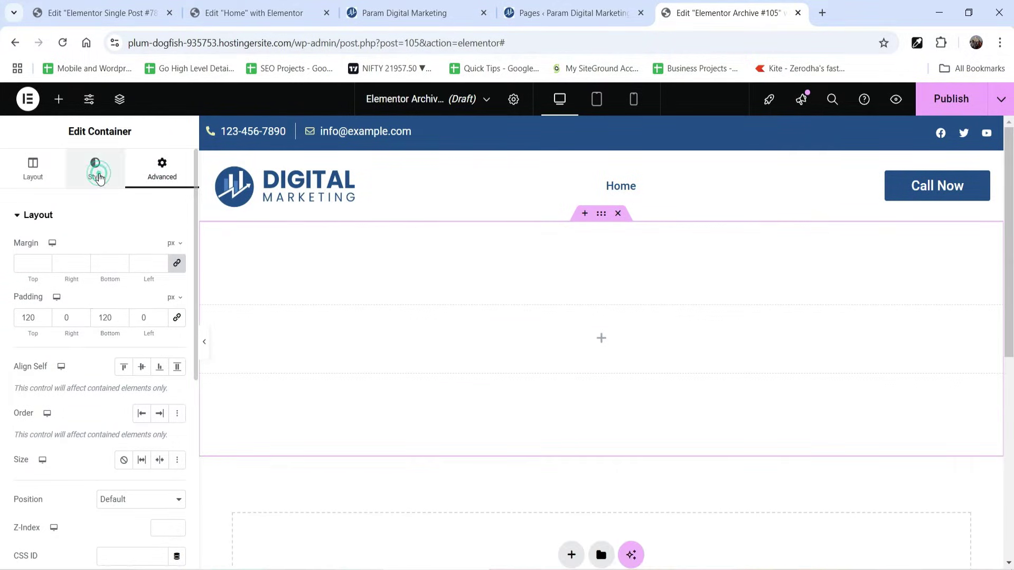
left_click(123, 277)
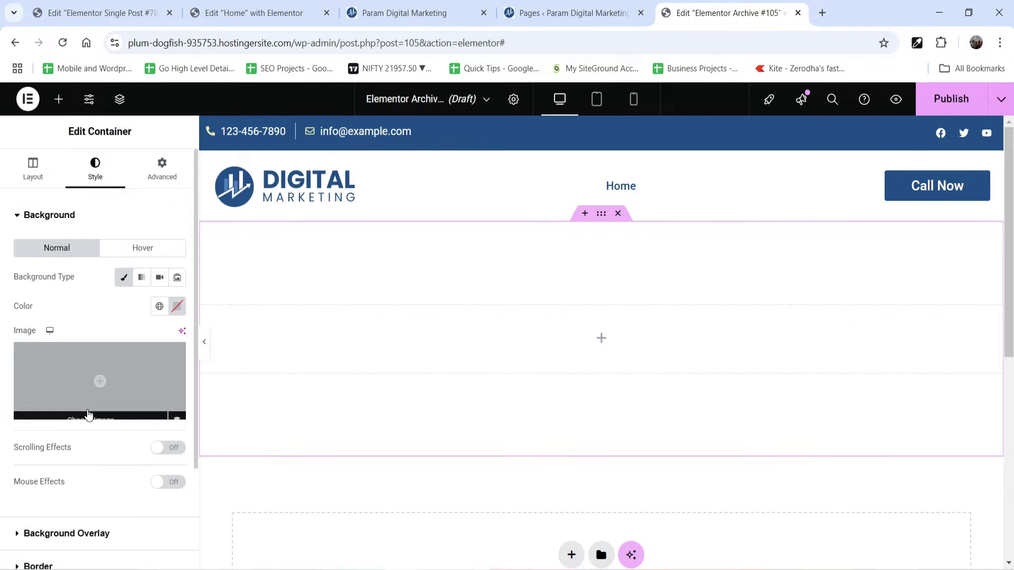
left_click(72, 417)
scroll(523, 280, "down", 1)
left_click(313, 410)
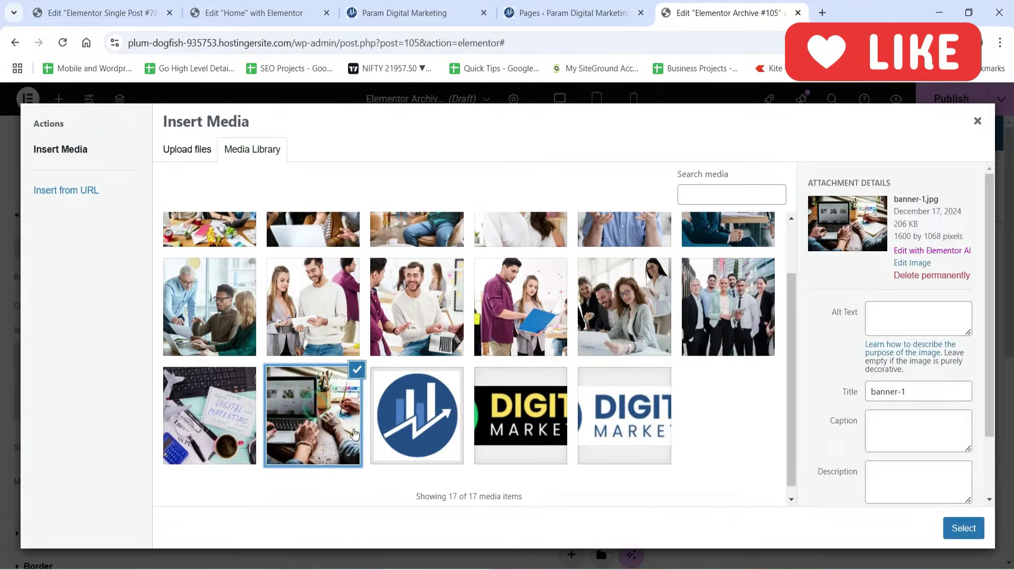
left_click(961, 528)
Set the background to Center Center position, Fixed attachment, No-repeat and Cover size.
scroll(83, 338, "down", 4)
left_click(127, 207)
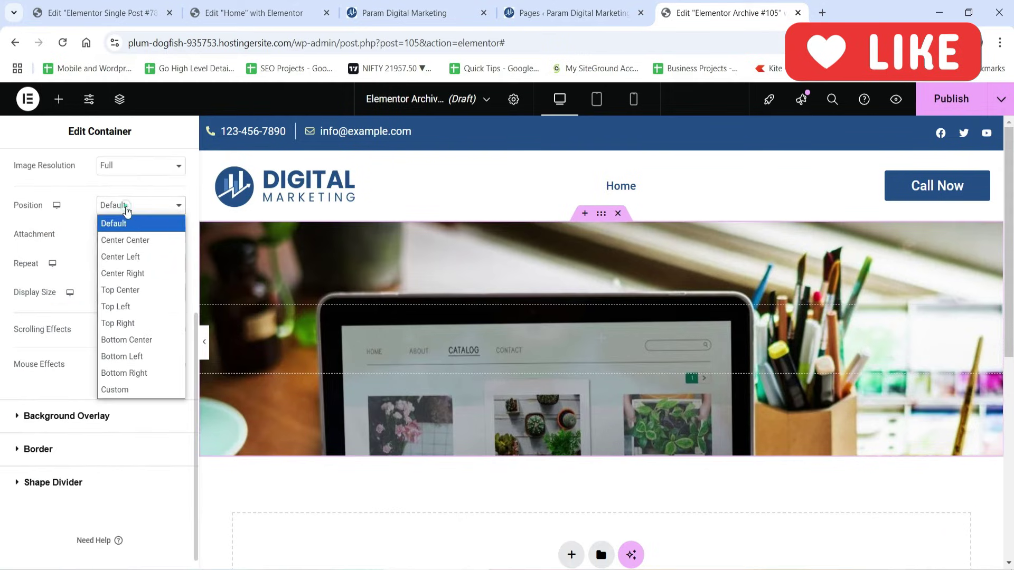
left_click(127, 239)
left_click(130, 234)
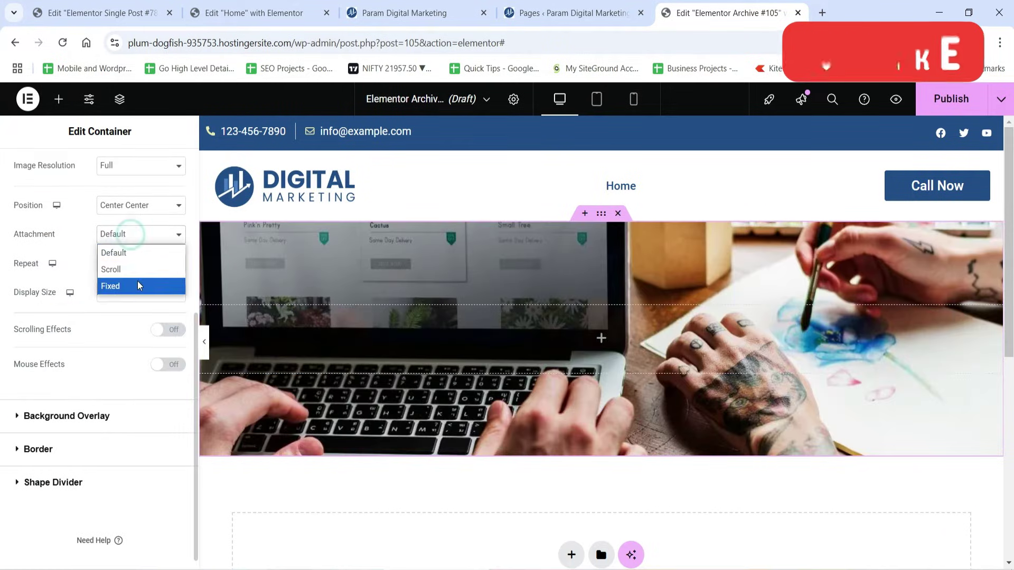
left_click(137, 286)
left_click(141, 285)
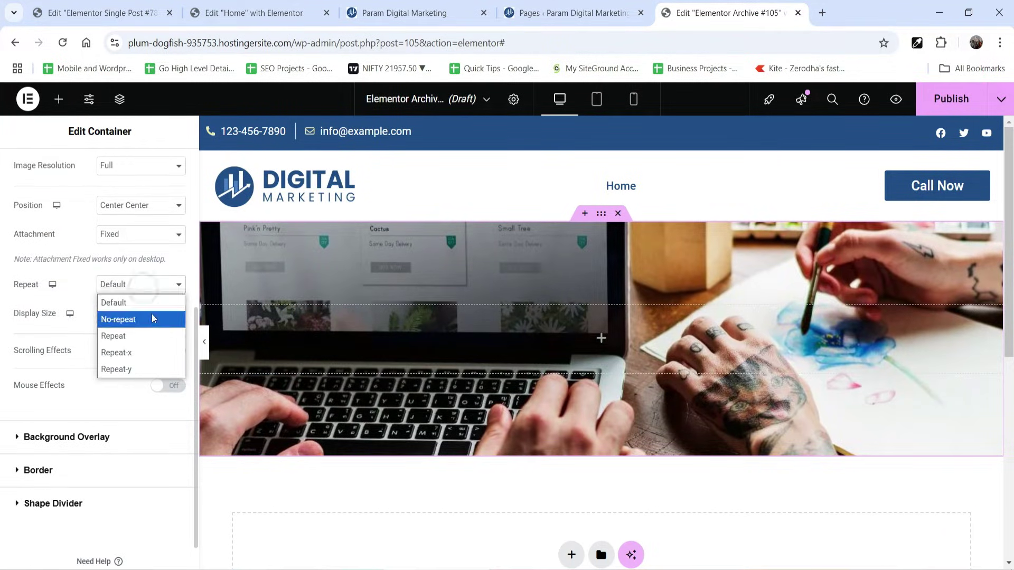
left_click(152, 319)
left_click(169, 314)
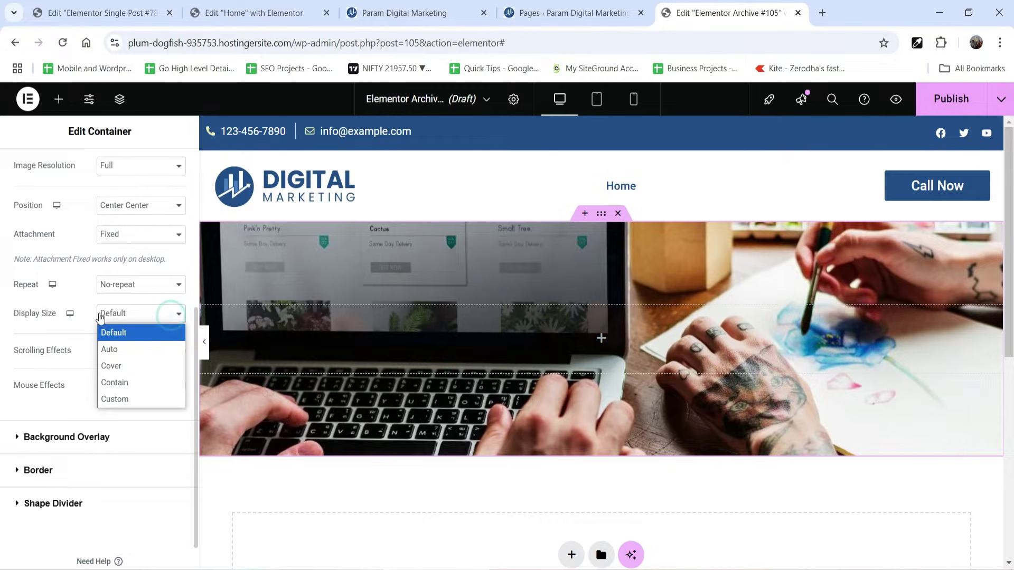
left_click(122, 365)
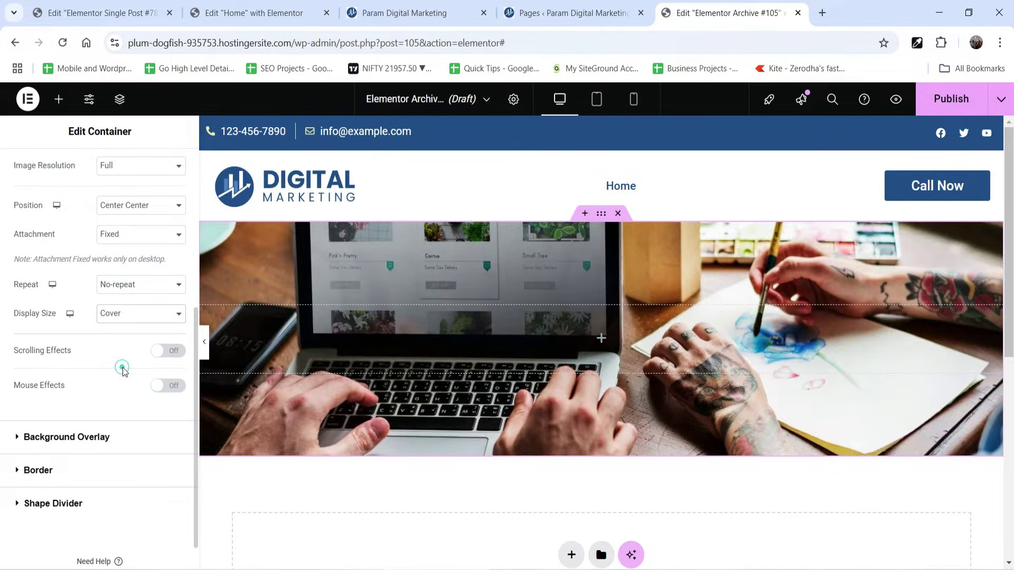
left_click(79, 440)
Add a Classic overlay in the Text global colour at 0.83 opacity, then drop in an Archive Title widget.
left_click(154, 312)
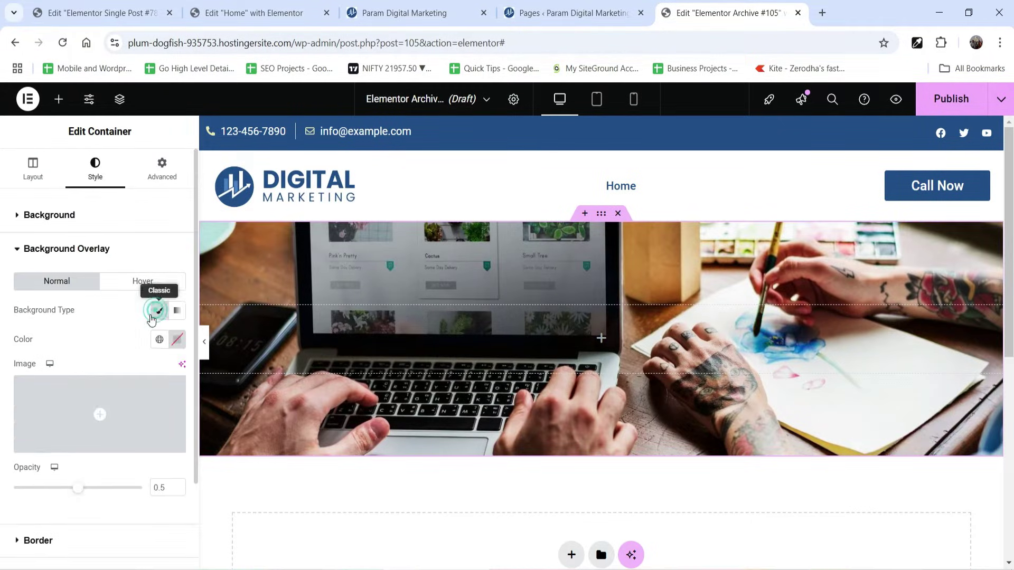
left_click(159, 339)
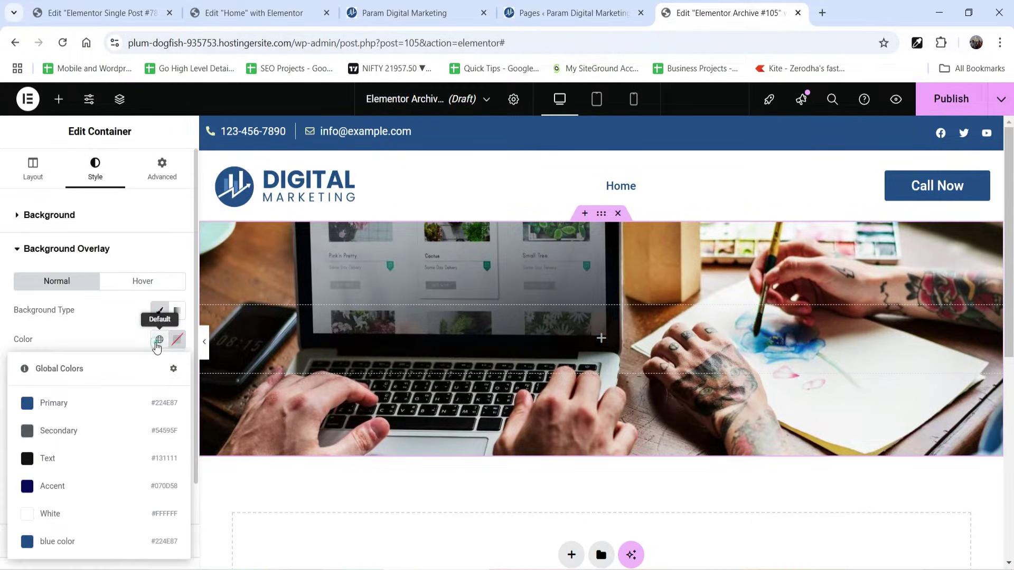
left_click(67, 464)
left_click_drag(79, 486, 121, 495)
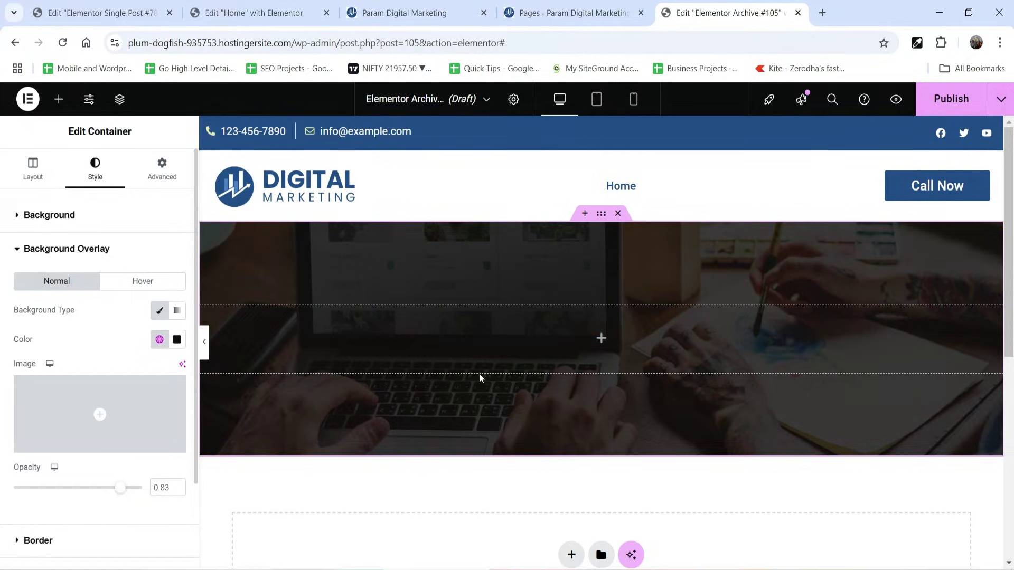
left_click(602, 340)
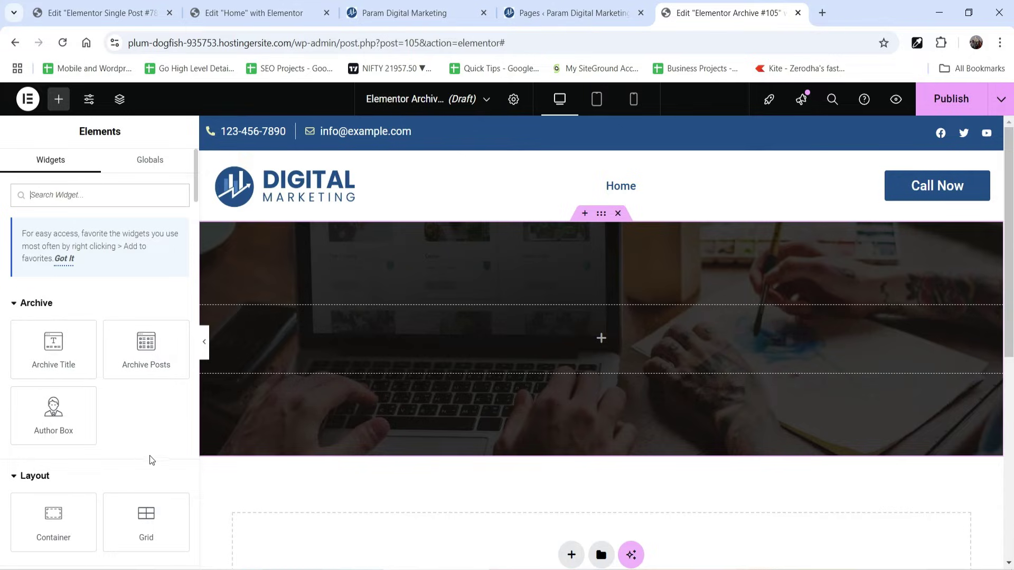
left_click_drag(53, 346, 499, 345)
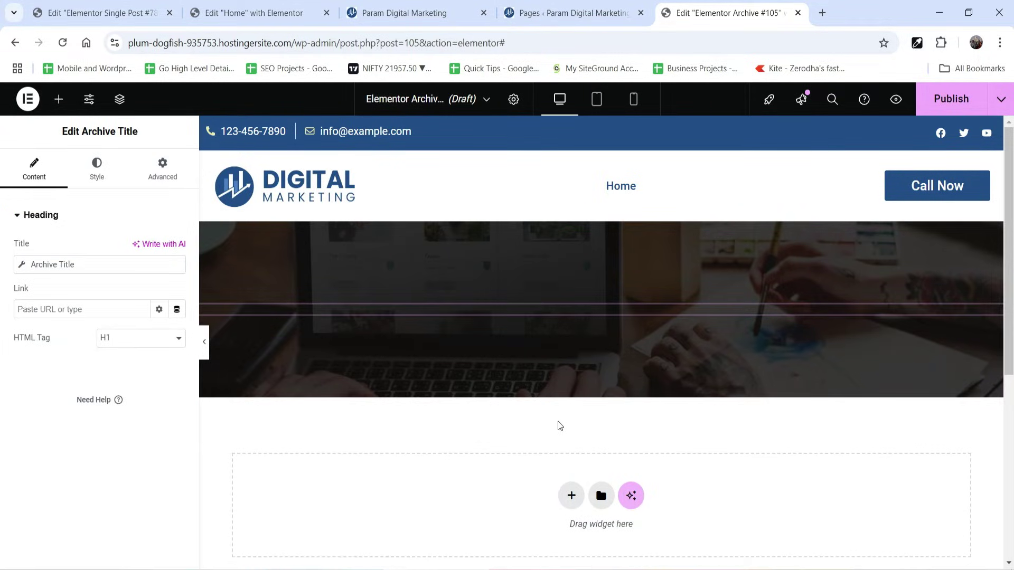
Style the Archive Title with the White global text colour and center alignment.
left_click(97, 169)
left_click(158, 279)
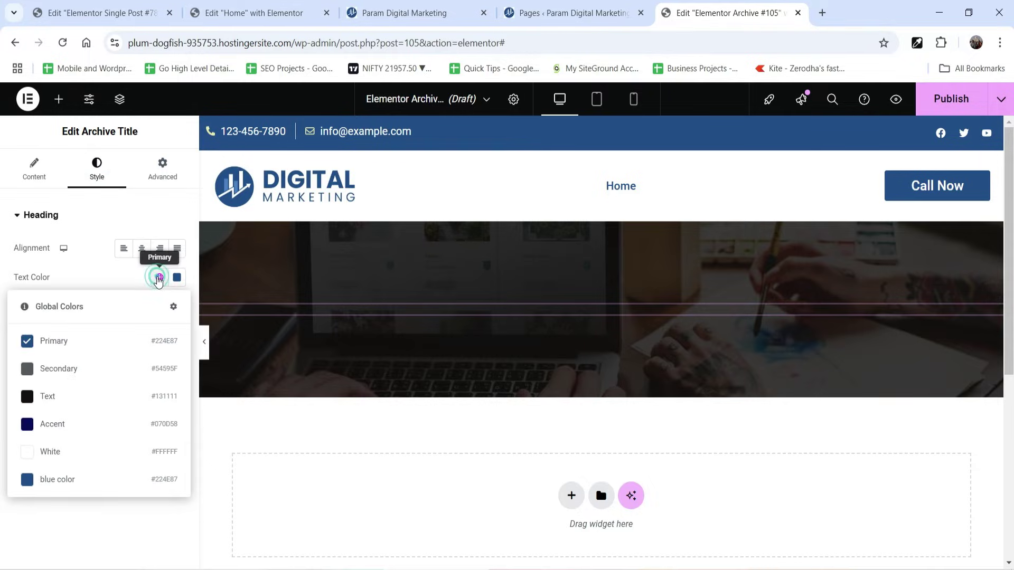
left_click(52, 452)
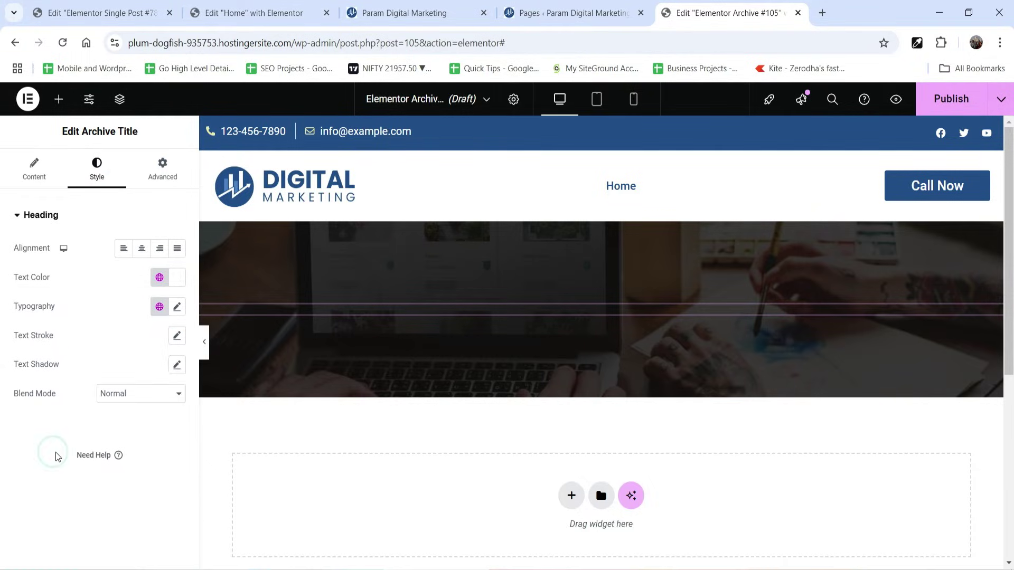
left_click(140, 254)
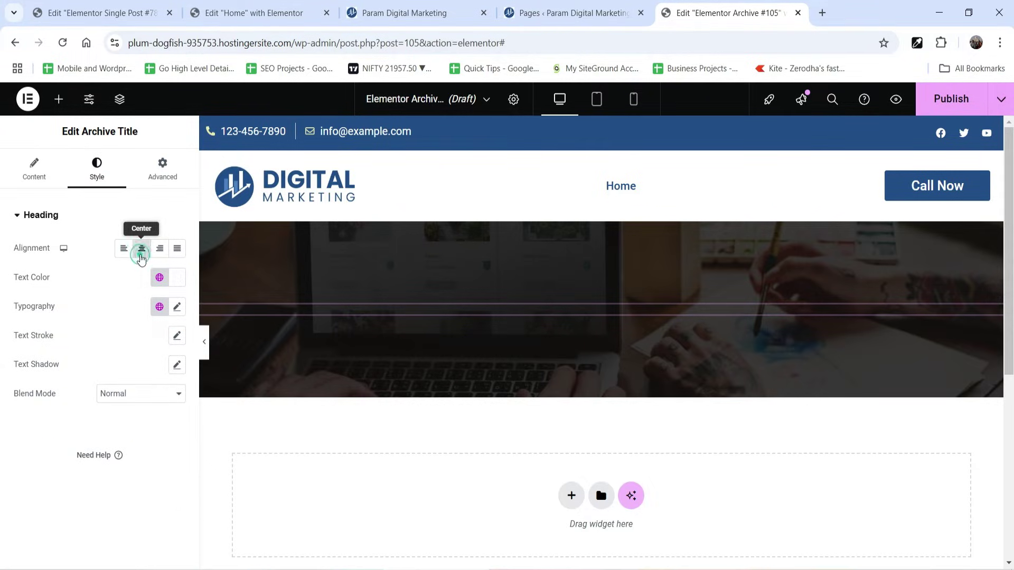
left_click(34, 169)
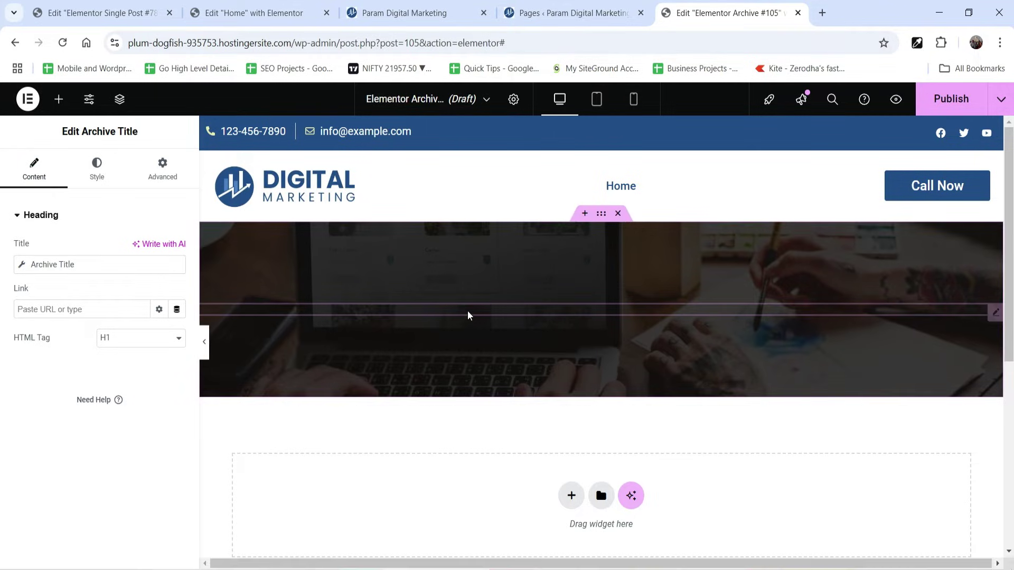
Set 'BLOG' as the fallback text in the Archive Title dynamic tag's advanced options.
left_click(49, 262)
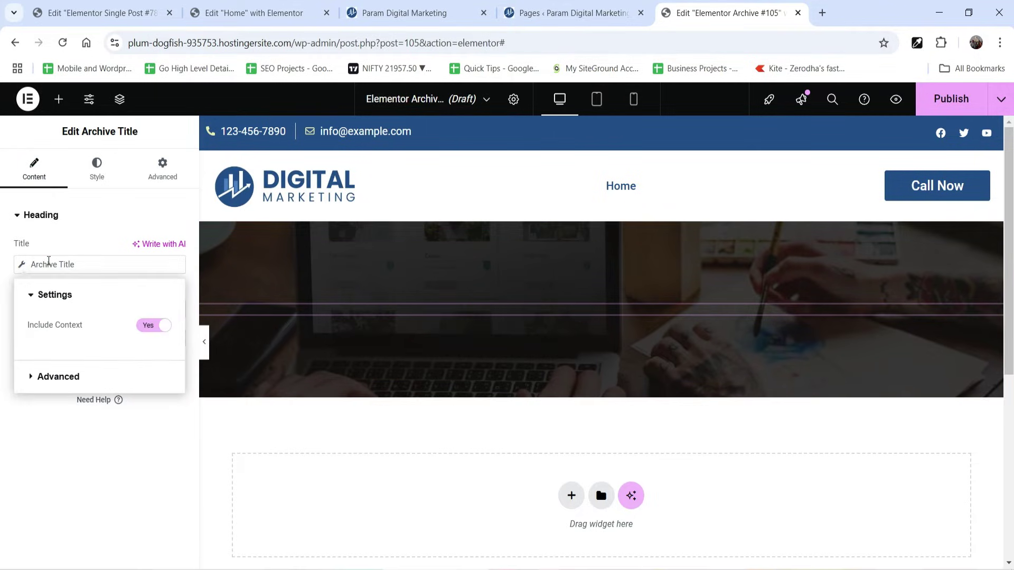
left_click(57, 376)
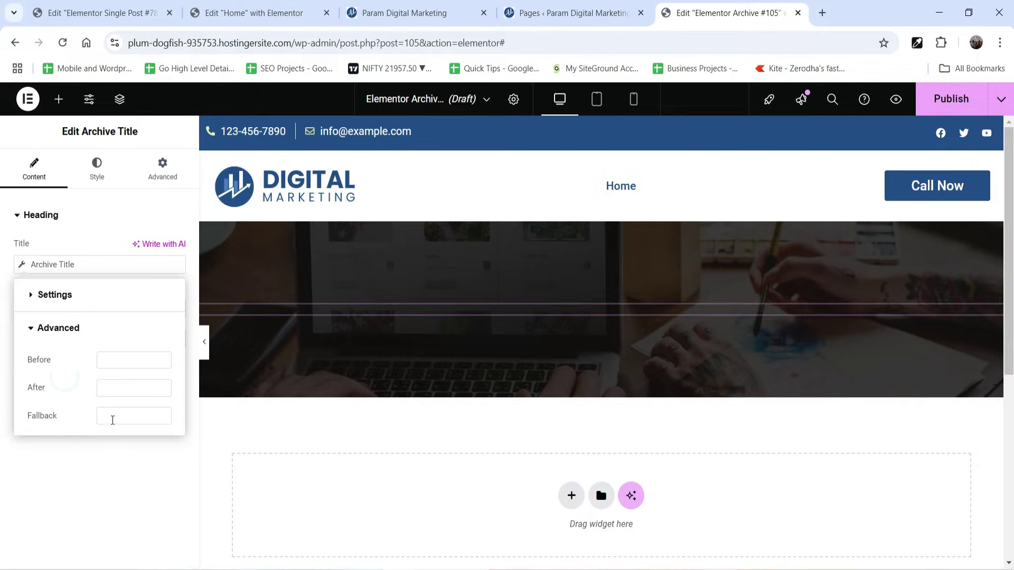
left_click(113, 418)
type("BLOG")
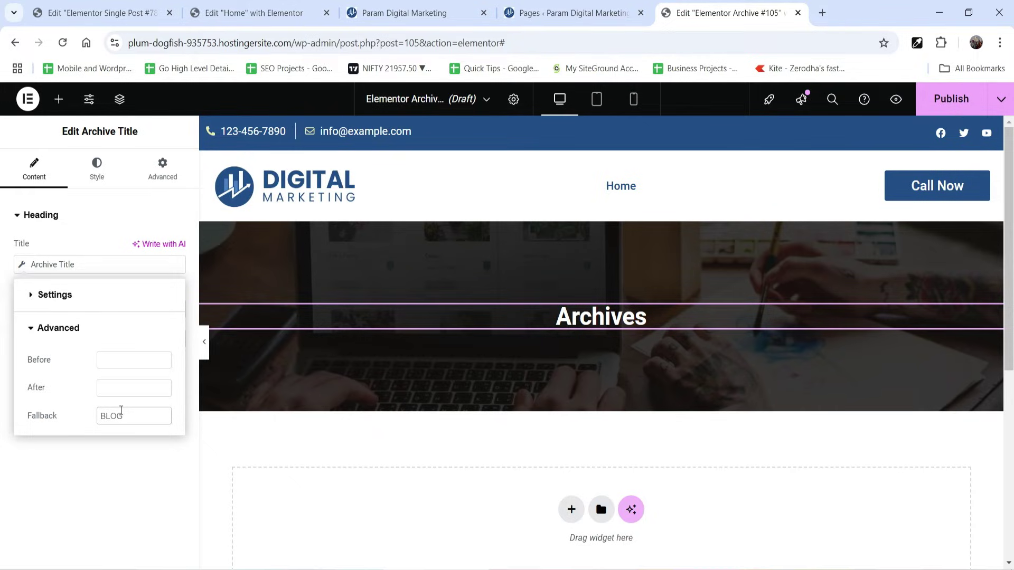
left_click(126, 360)
left_click(75, 296)
key("Escape")
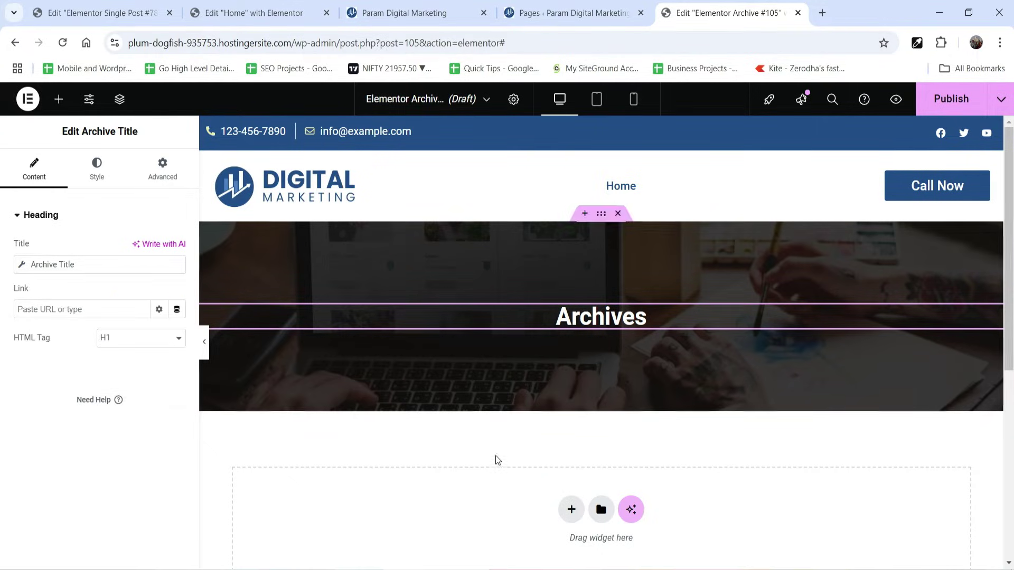
Add a single-column Flexbox container below the Archives banner.
left_click(570, 510)
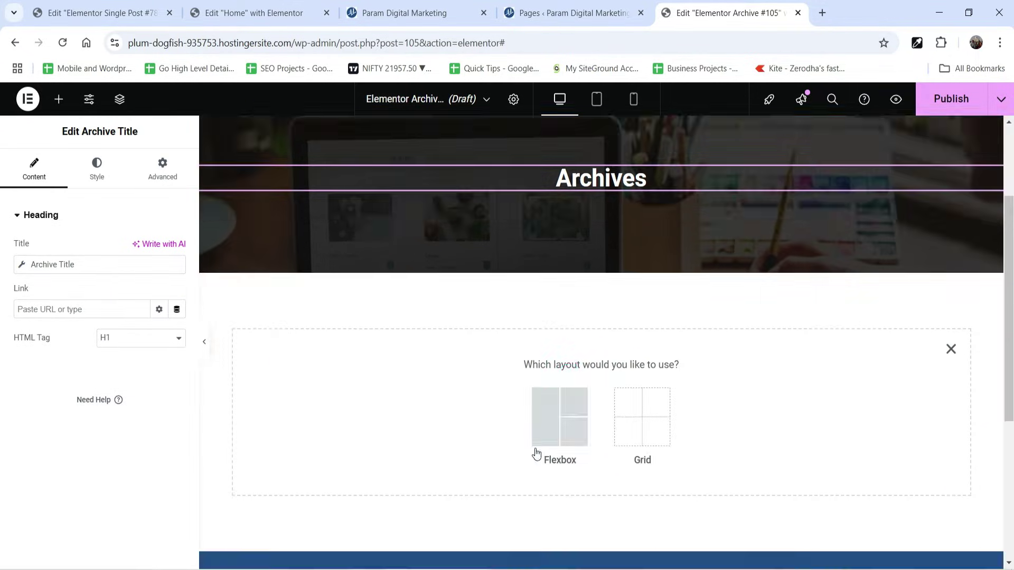
left_click(557, 422)
left_click(559, 406)
left_click(415, 402)
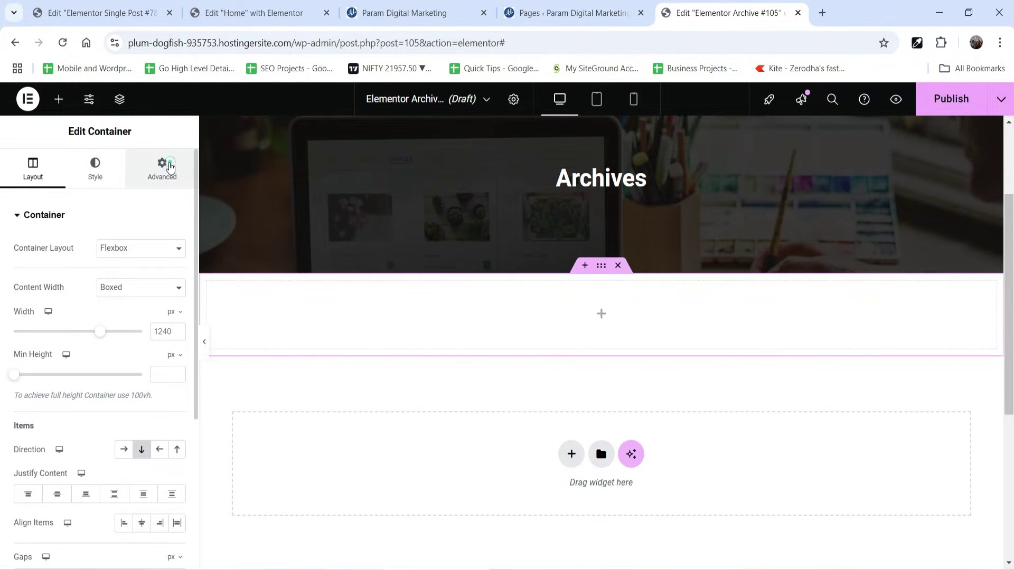
Give the new container 50 px top and bottom padding.
left_click(161, 168)
left_click(27, 317)
type("50")
left_click(106, 318)
type("50")
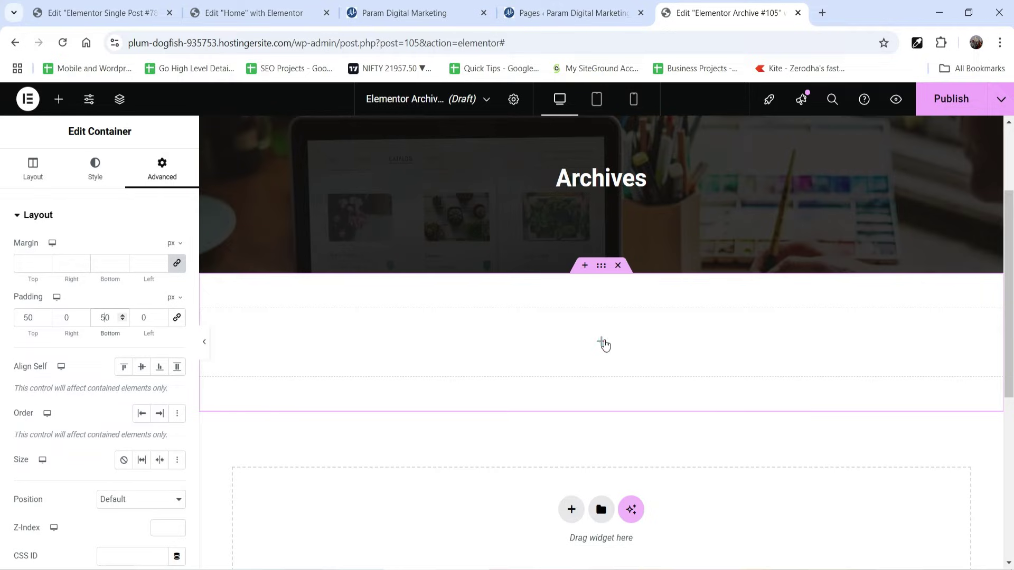
left_click(601, 343)
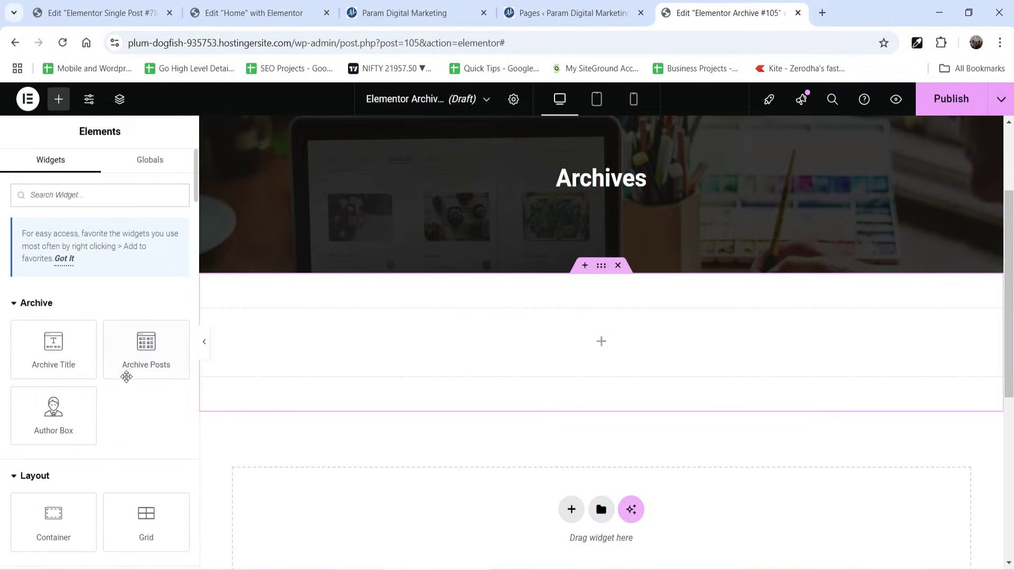
Drop an Archive Posts widget into the empty container, listing posts in a 3-column Classic layout.
left_click_drag(128, 355, 826, 429)
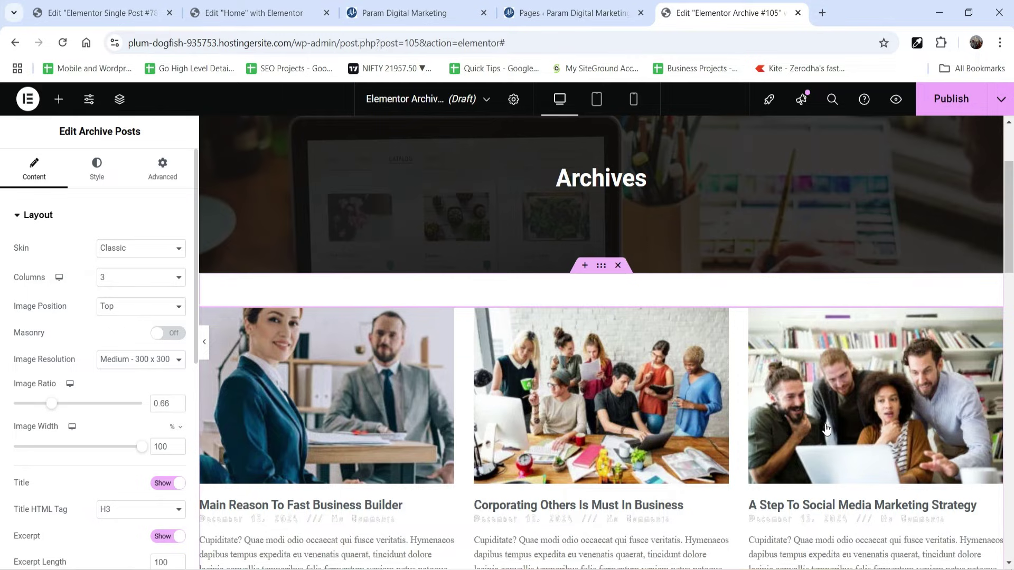
scroll(824, 422, "down", 5)
scroll(803, 396, "down", 3)
scroll(799, 398, "up", 7)
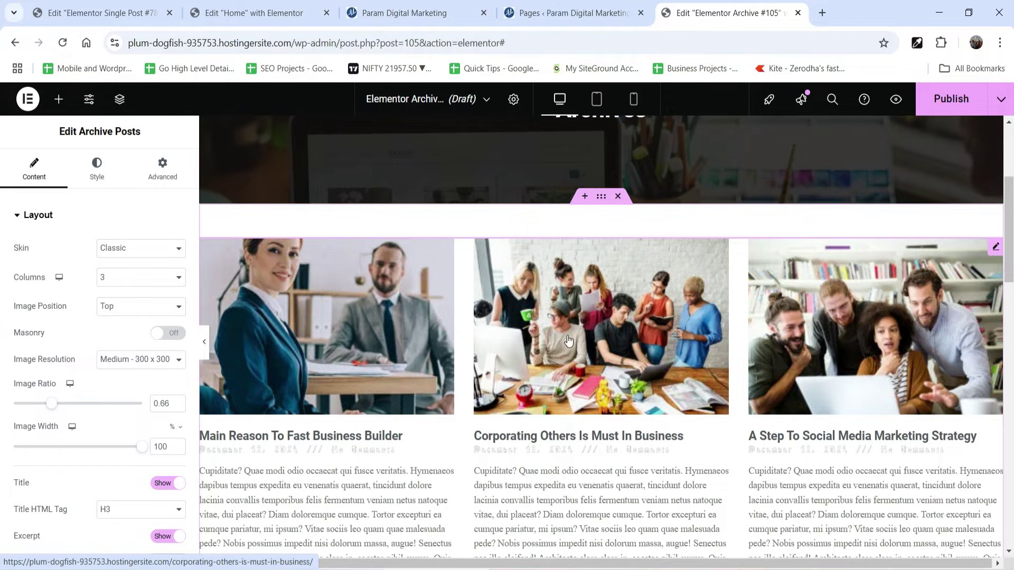
scroll(738, 252, "down", 1)
scroll(800, 431, "up", 3)
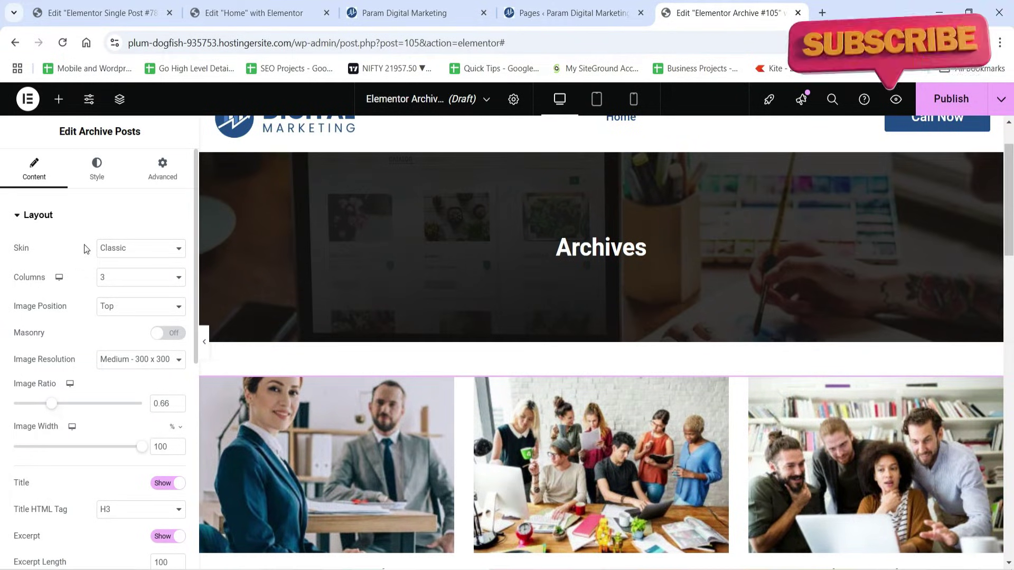
Try the Cards, Full Content and Classic post skins, settling on Cards.
left_click(133, 253)
left_click(133, 284)
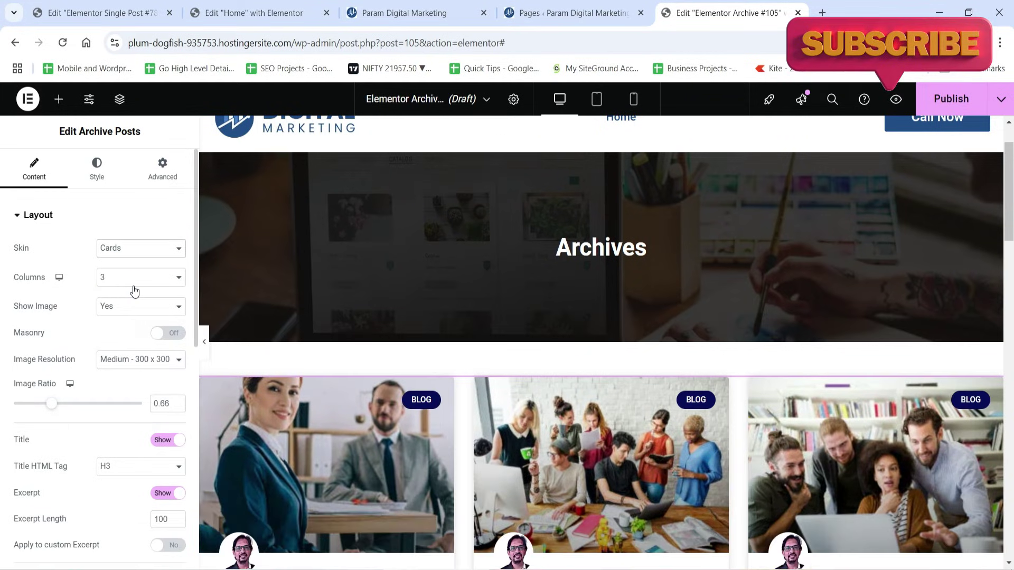
left_click(132, 248)
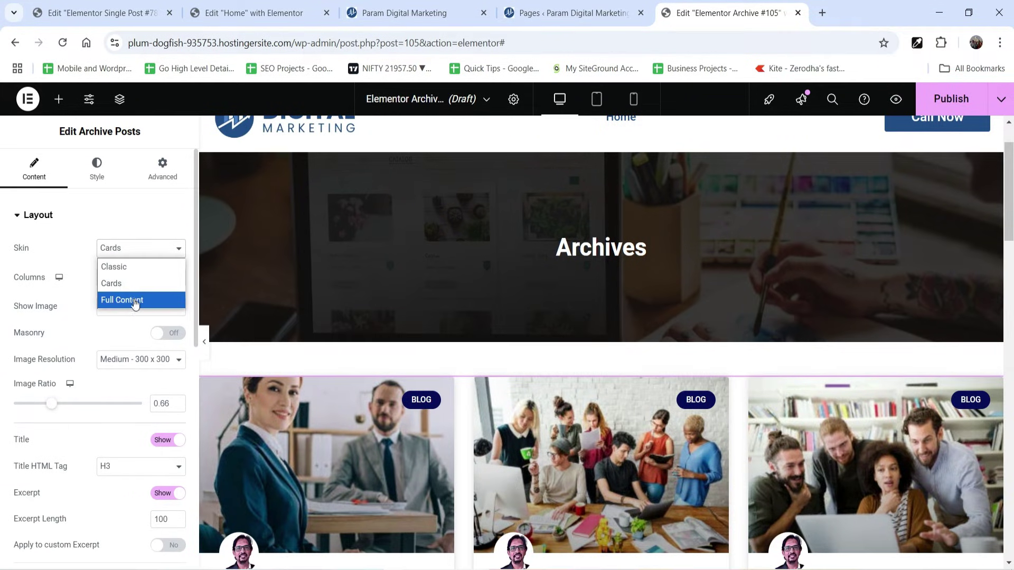
left_click(131, 297)
scroll(662, 368, "down", 3)
scroll(661, 368, "down", 5)
scroll(657, 364, "up", 5)
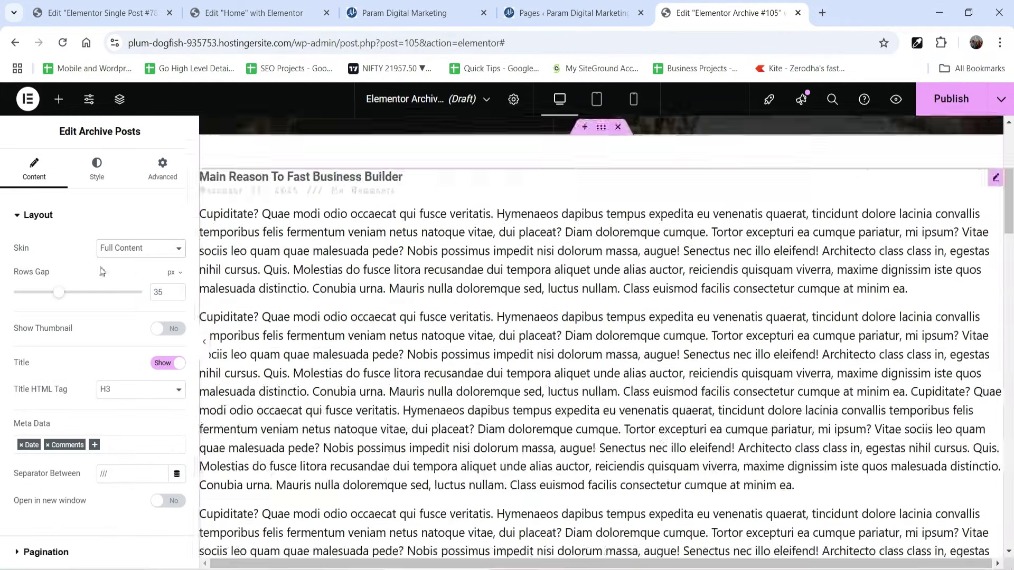
left_click(133, 247)
left_click(126, 266)
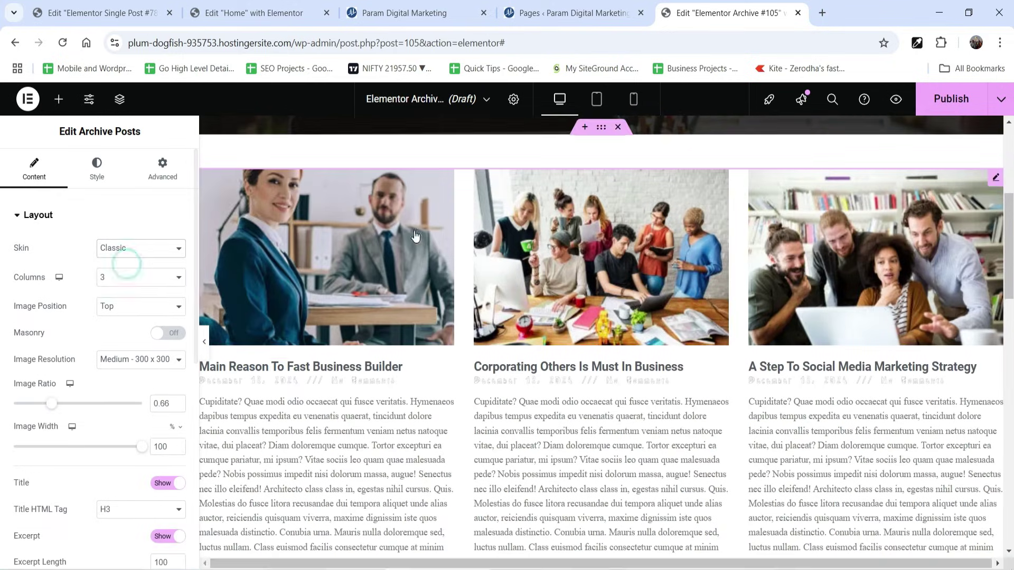
left_click(145, 249)
left_click(127, 283)
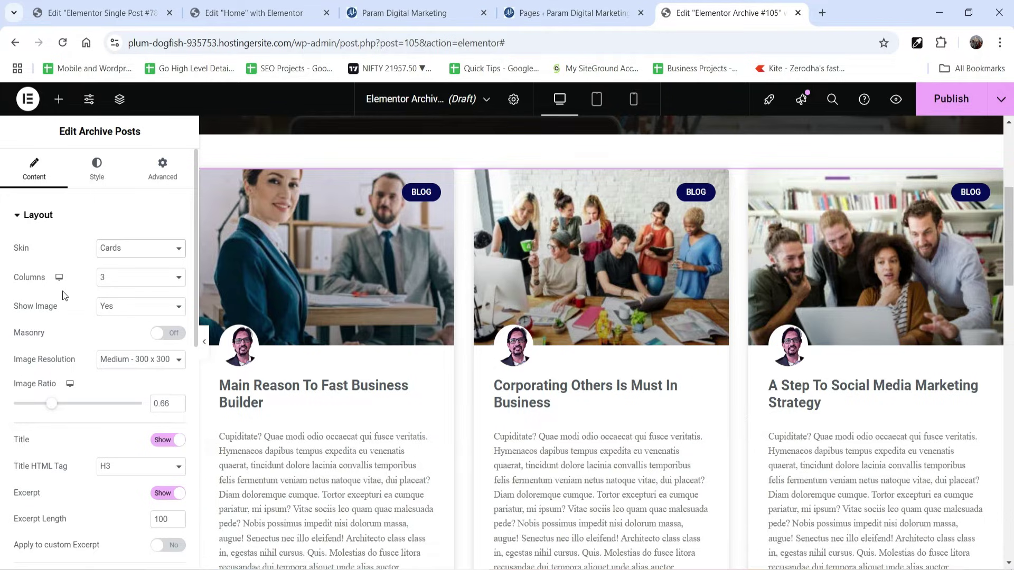
Set the post card grid to 4 columns per row.
left_click(178, 278)
left_click(140, 344)
scroll(845, 373, "down", 1)
scroll(845, 373, "down", 2)
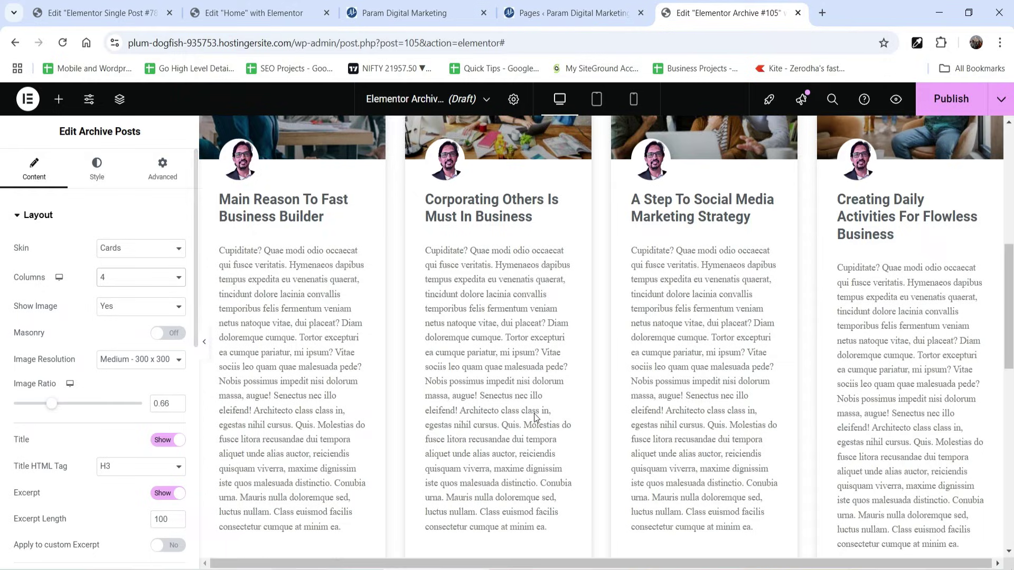
scroll(511, 415, "up", 4)
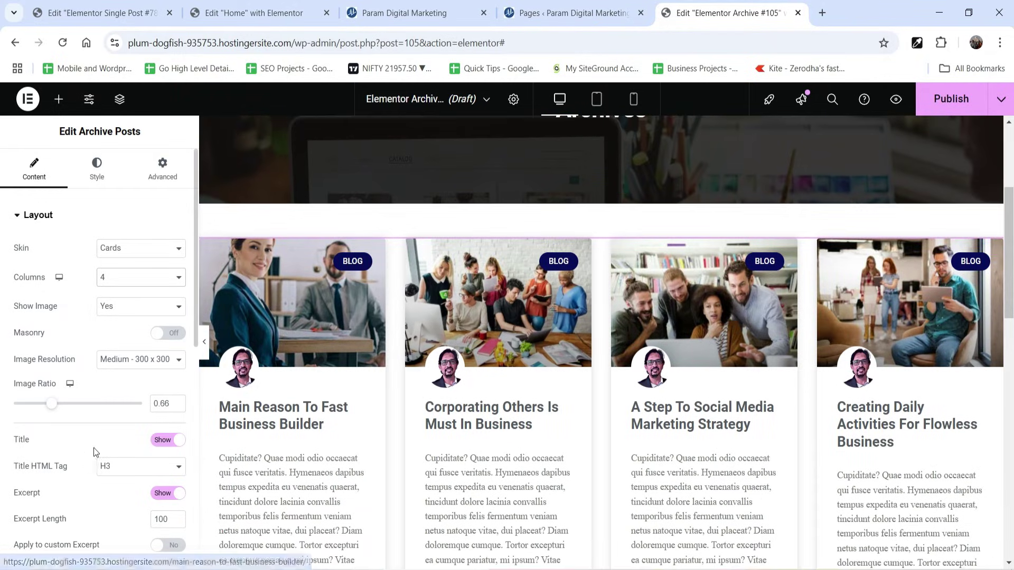
Use Medium Large - 768 x 0 card images with a 0.89 image ratio.
left_click(129, 364)
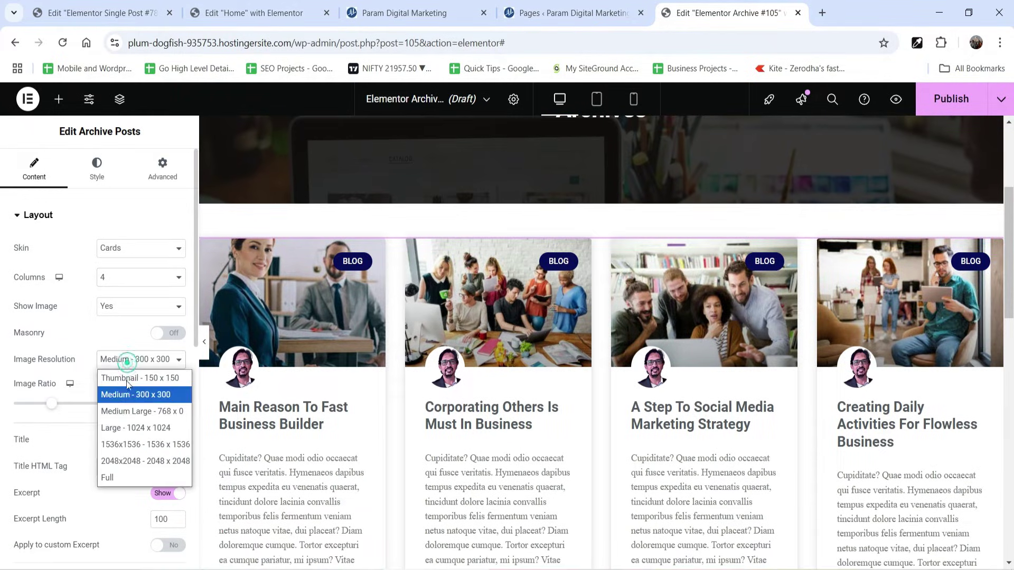
left_click(133, 412)
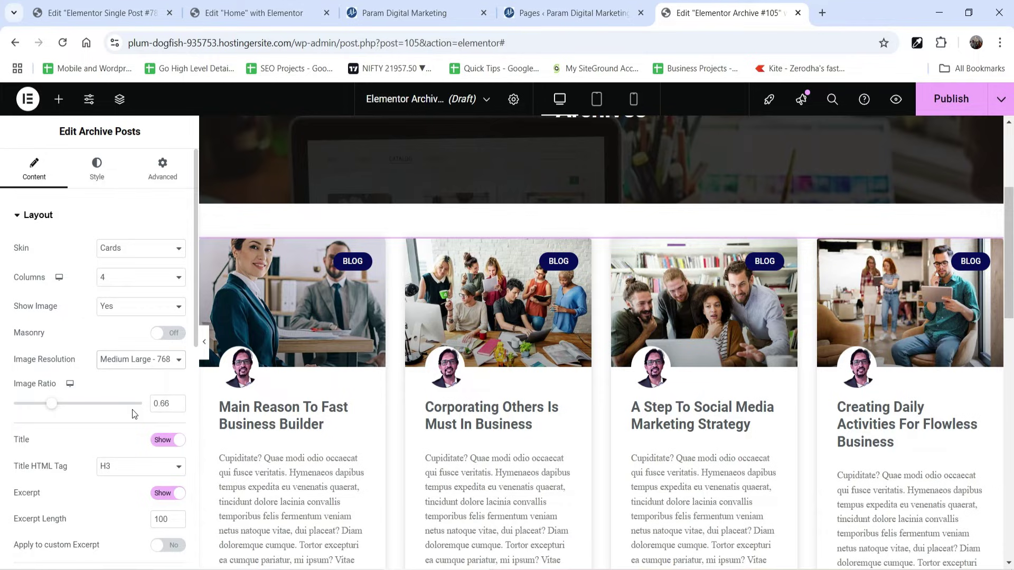
scroll(90, 375, "down", 1)
left_click_drag(51, 338, 66, 343)
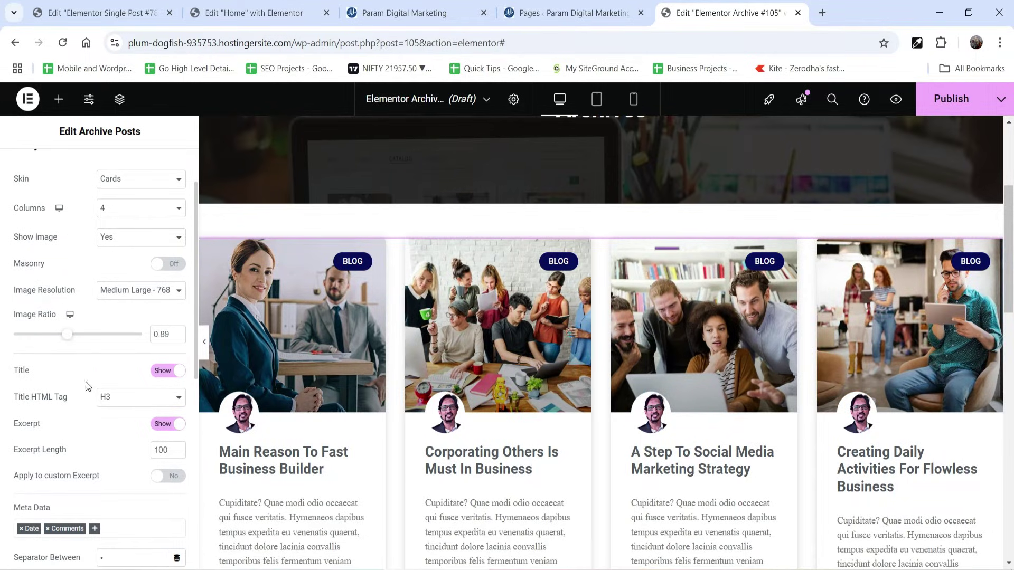
scroll(89, 373, "down", 1)
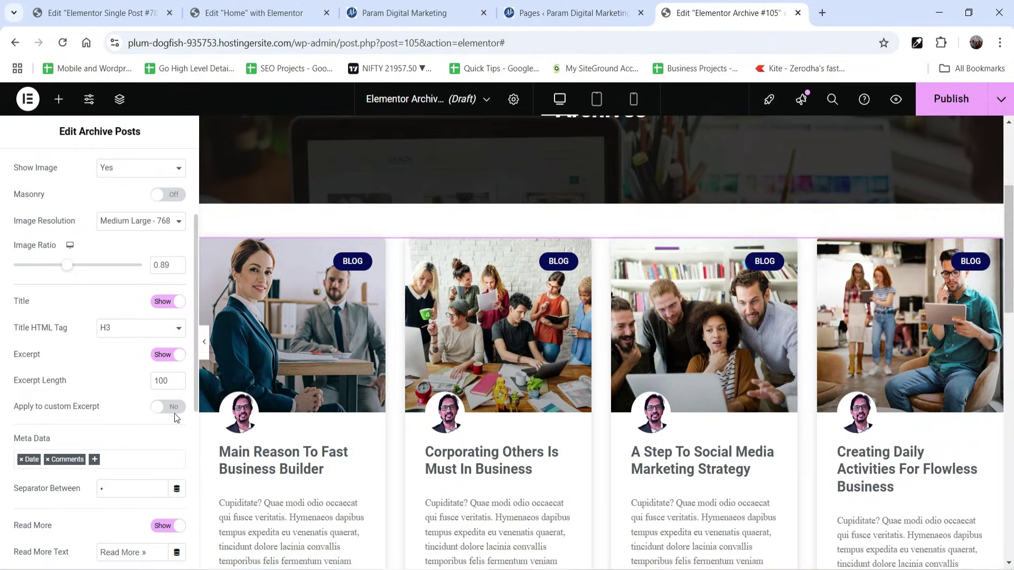
Shorten the post excerpt length from 100 to 50 words.
left_click(163, 380)
type("0")
double_click(163, 380)
type("50")
scroll(103, 386, "down", 3)
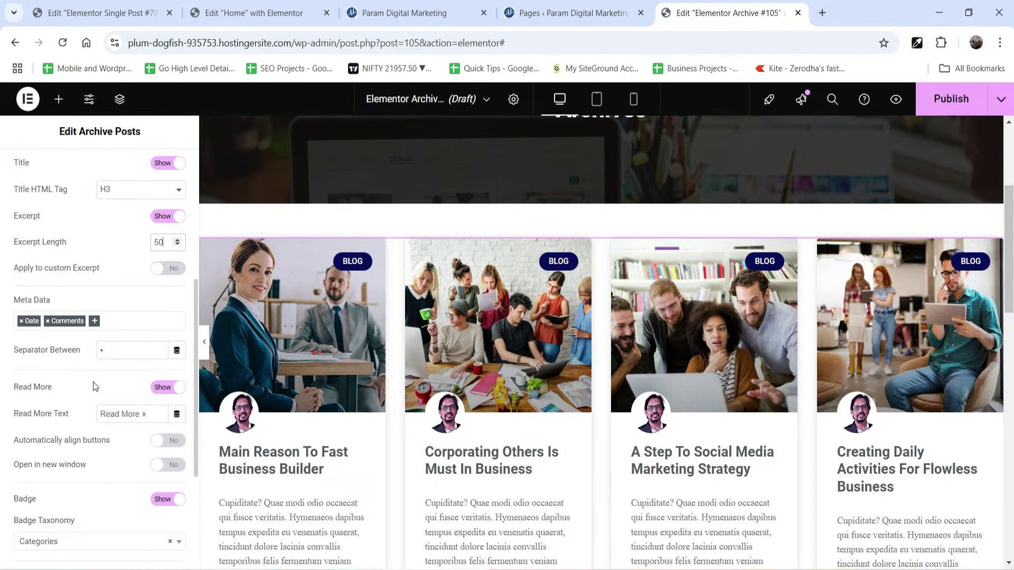
scroll(640, 353, "down", 8)
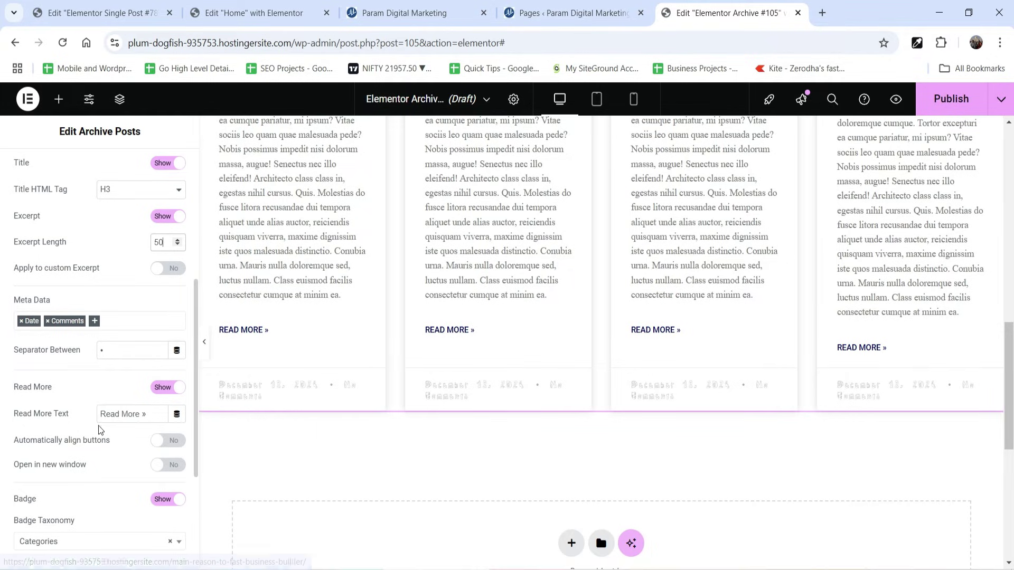
scroll(108, 448, "down", 3)
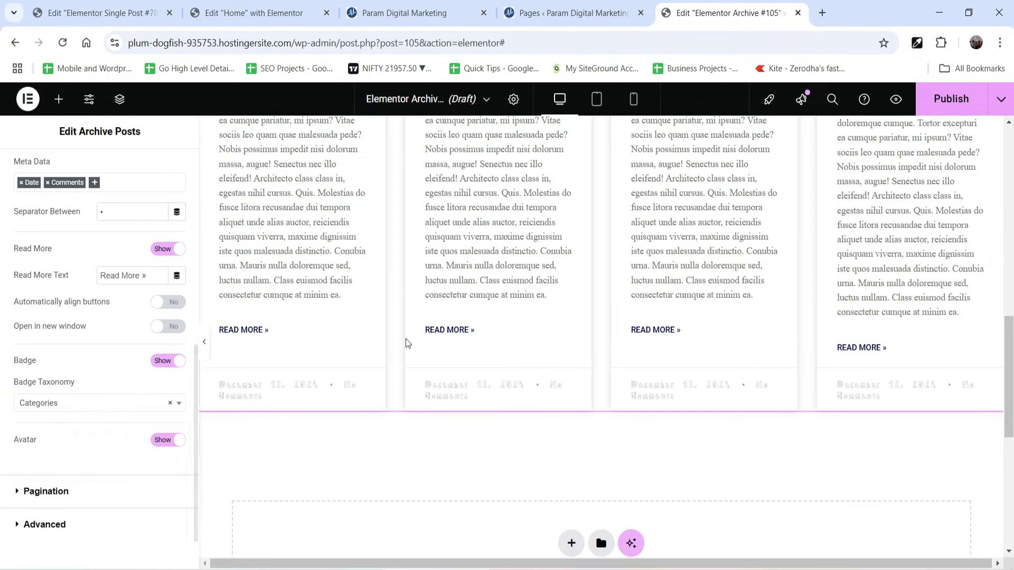
scroll(405, 344, "up", 8)
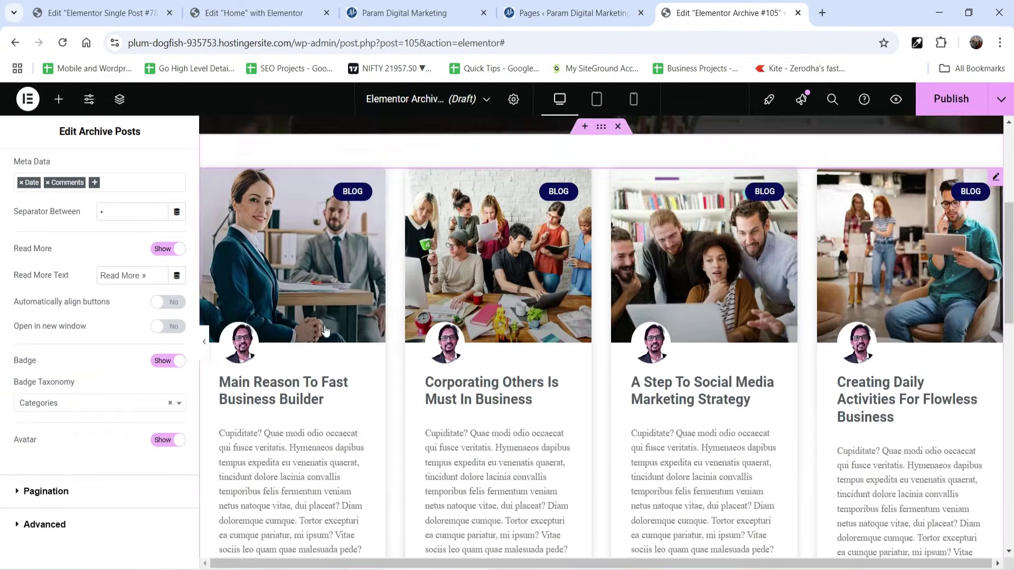
left_click(46, 491)
scroll(350, 359, "down", 4)
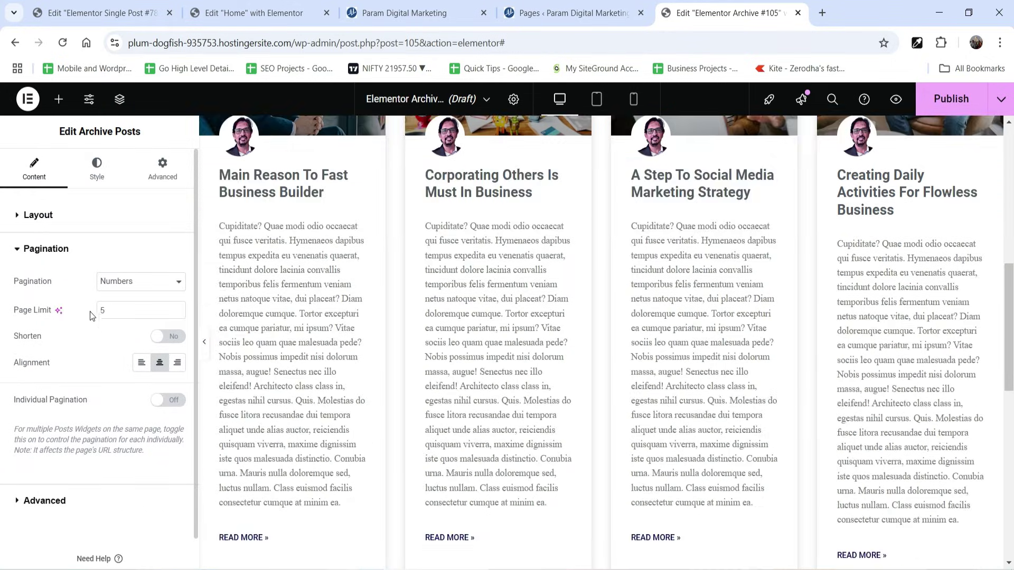
scroll(622, 383, "down", 5)
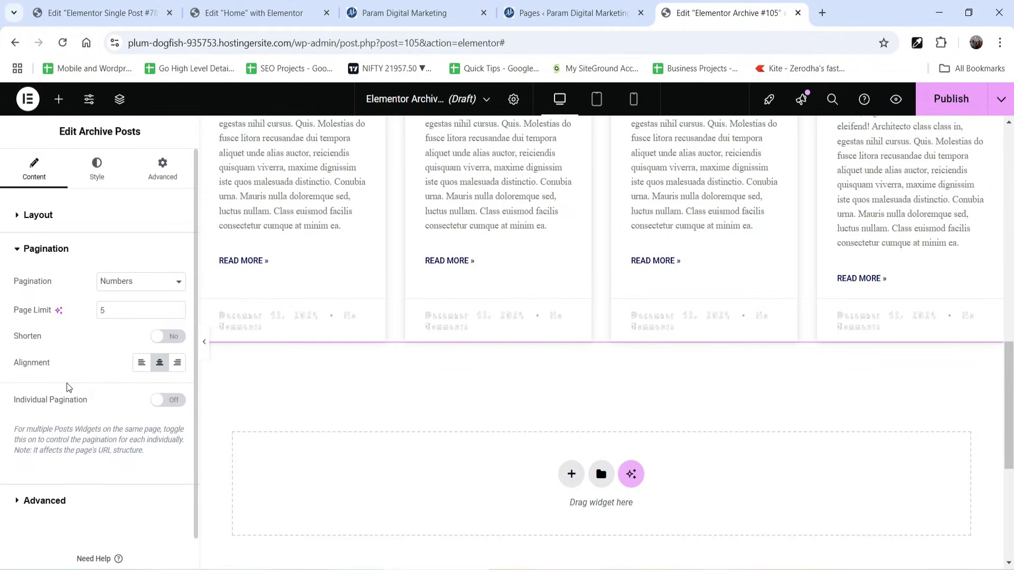
left_click(51, 500)
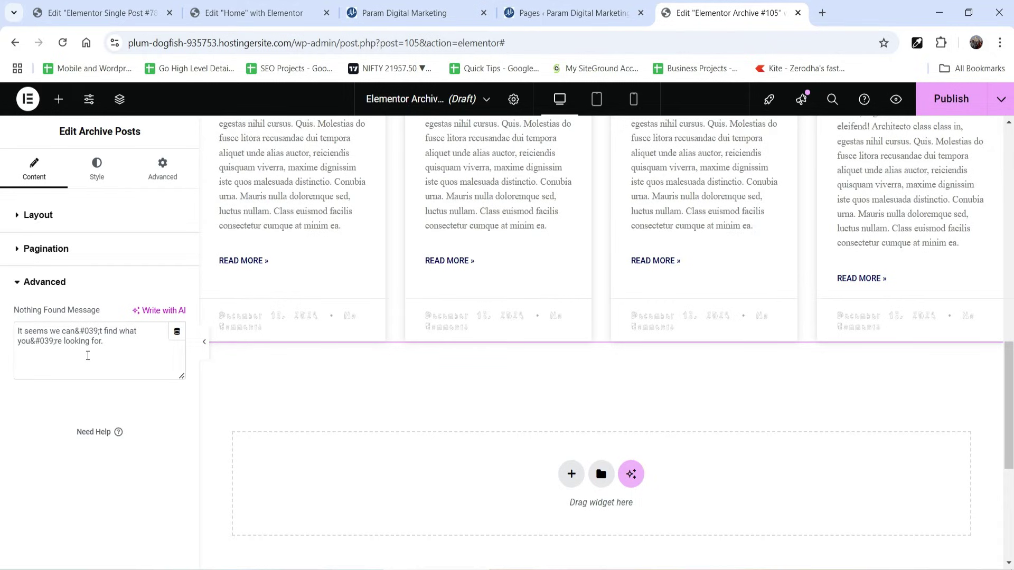
left_click(44, 221)
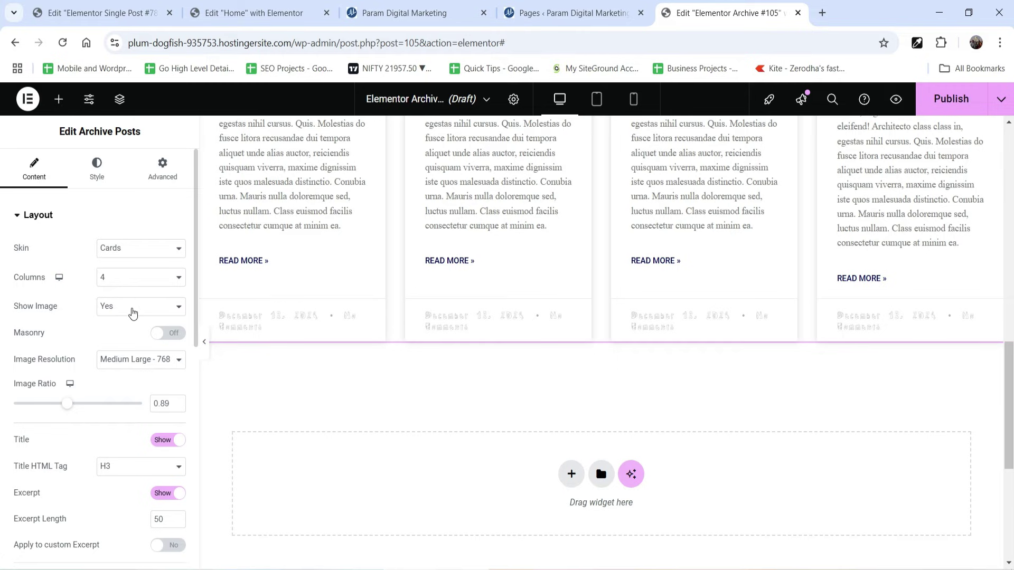
Set the card columns gap to 20 and rows gap to 30, keeping text left-aligned.
left_click(97, 170)
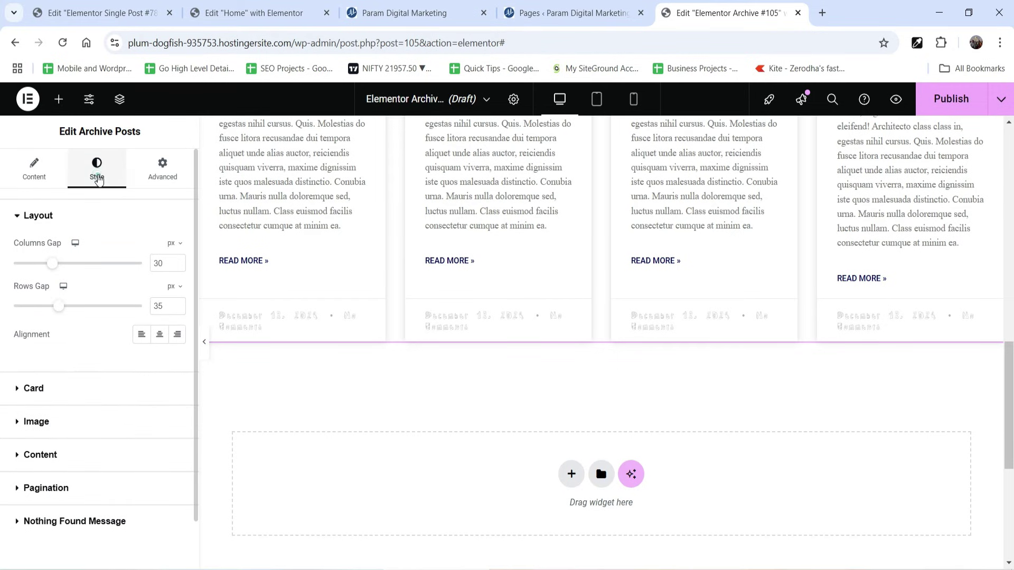
scroll(522, 360, "up", 3)
scroll(523, 361, "up", 6)
left_click(159, 263)
type("2")
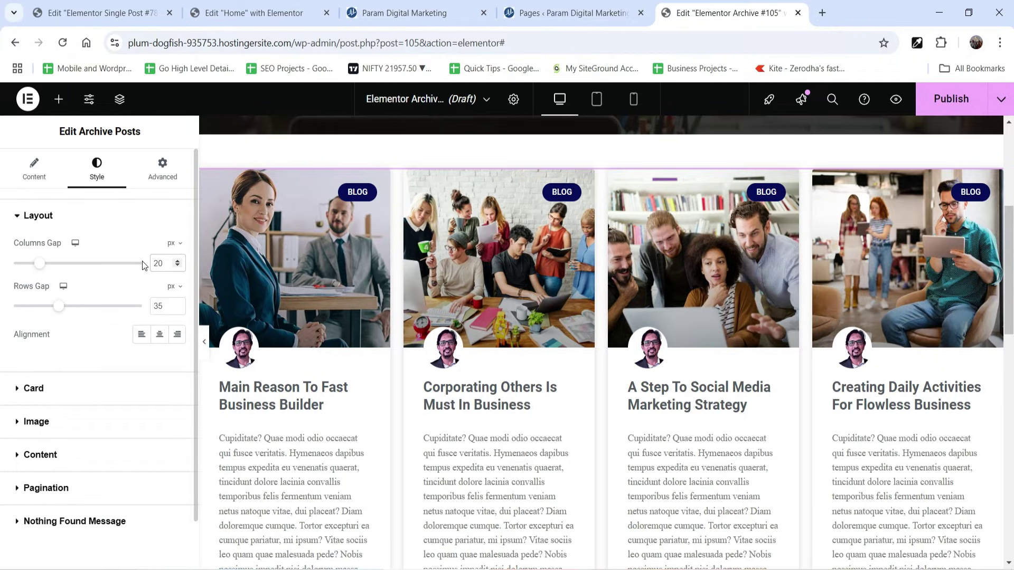
double_click(159, 306)
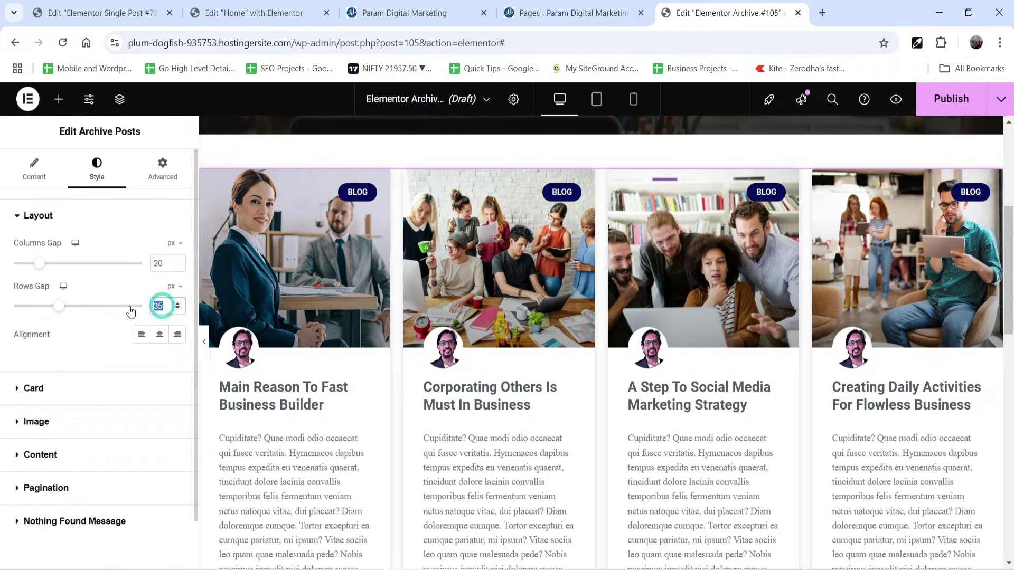
type("30")
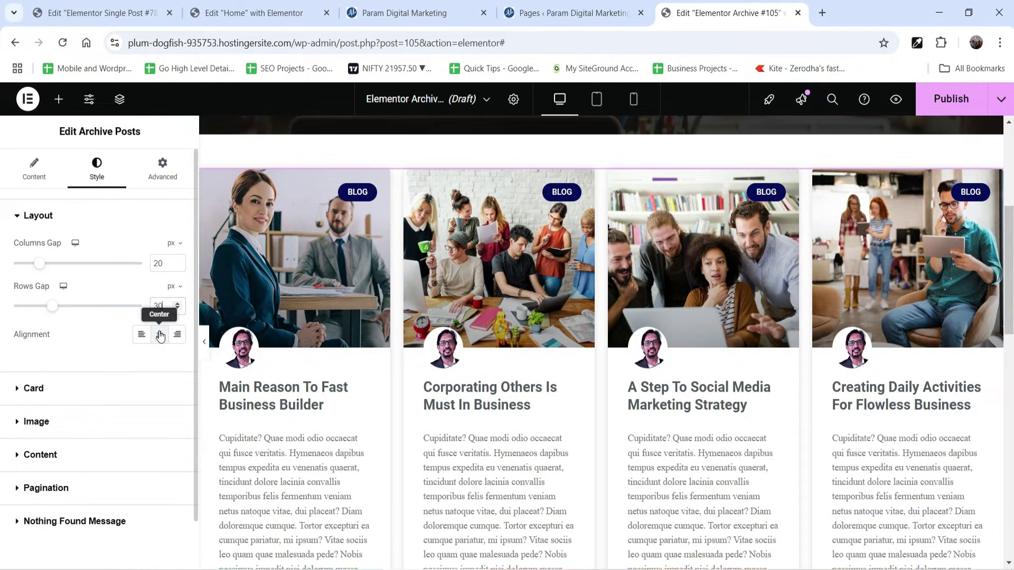
left_click(159, 334)
left_click(140, 335)
scroll(138, 338, "down", 1)
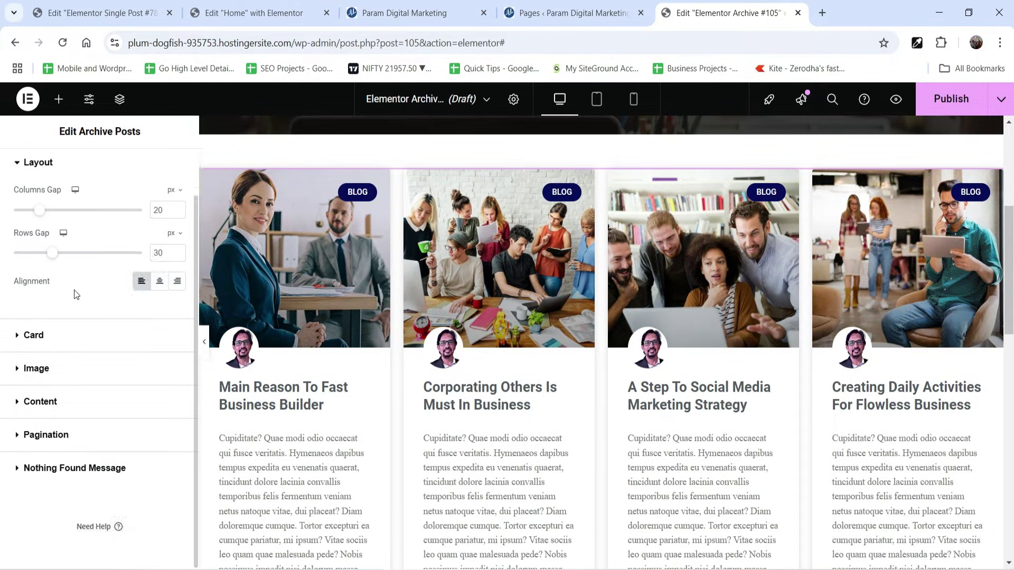
Give the cards a 1 px Primary-colour border with 20 px corner radius.
left_click(44, 336)
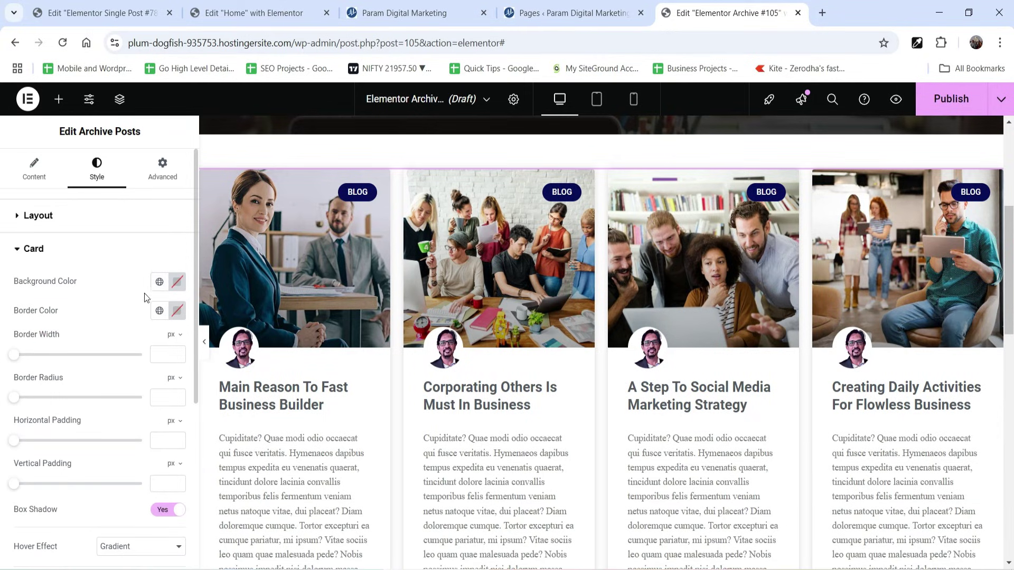
scroll(385, 276, "down", 3)
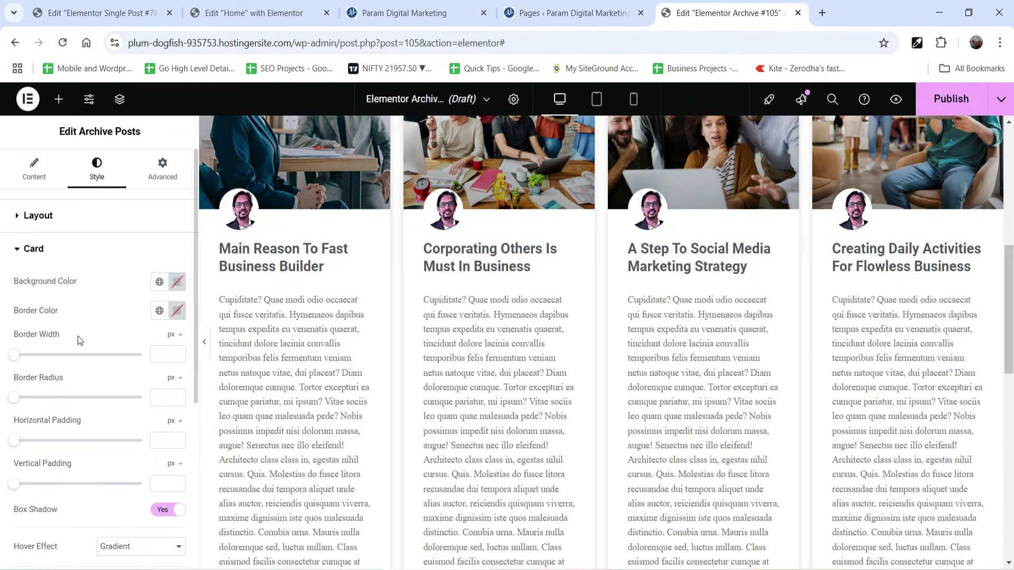
left_click(159, 310)
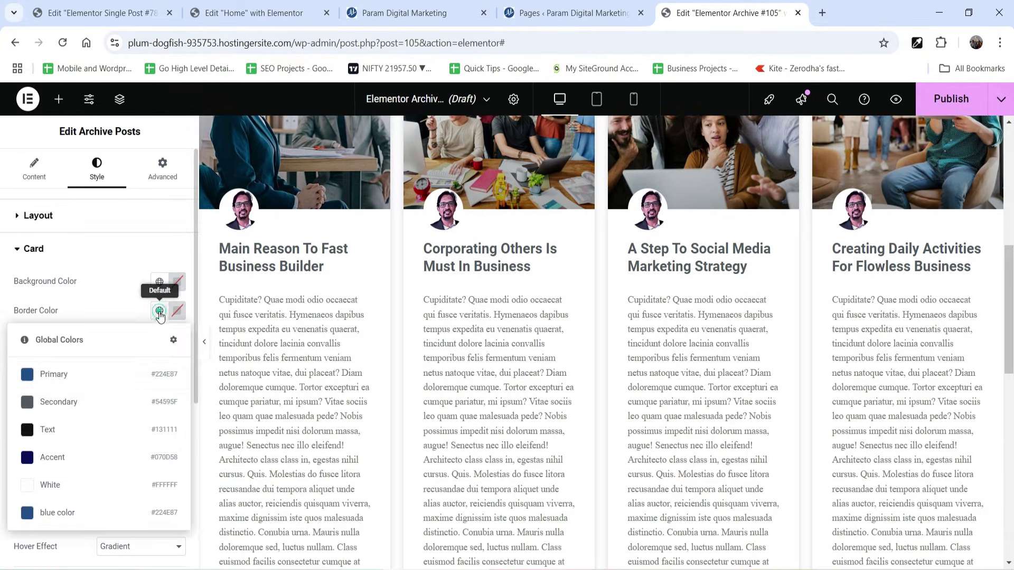
left_click(59, 380)
left_click(178, 352)
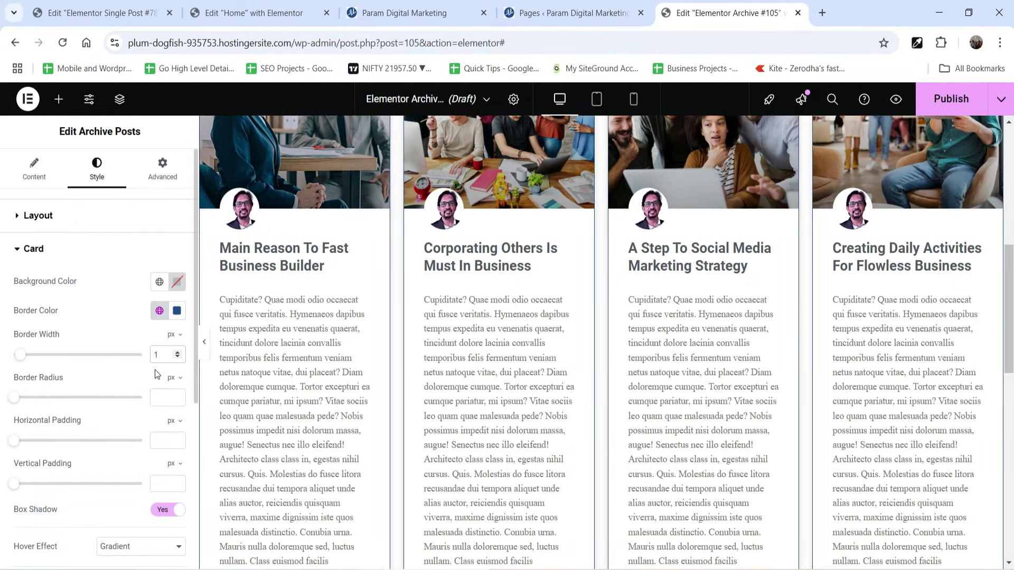
left_click_drag(14, 397, 27, 401)
scroll(547, 360, "down", 5)
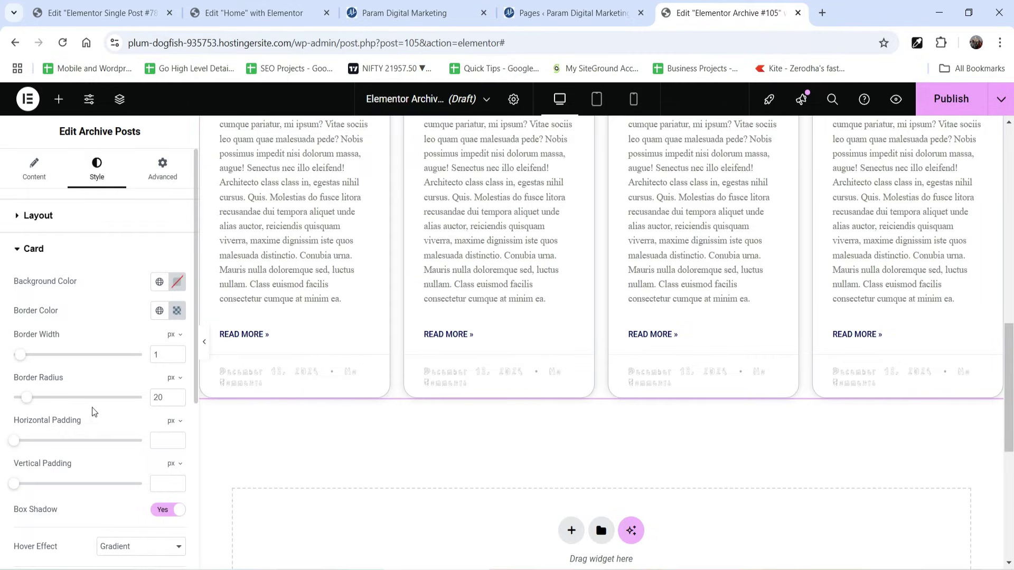
scroll(80, 419, "down", 3)
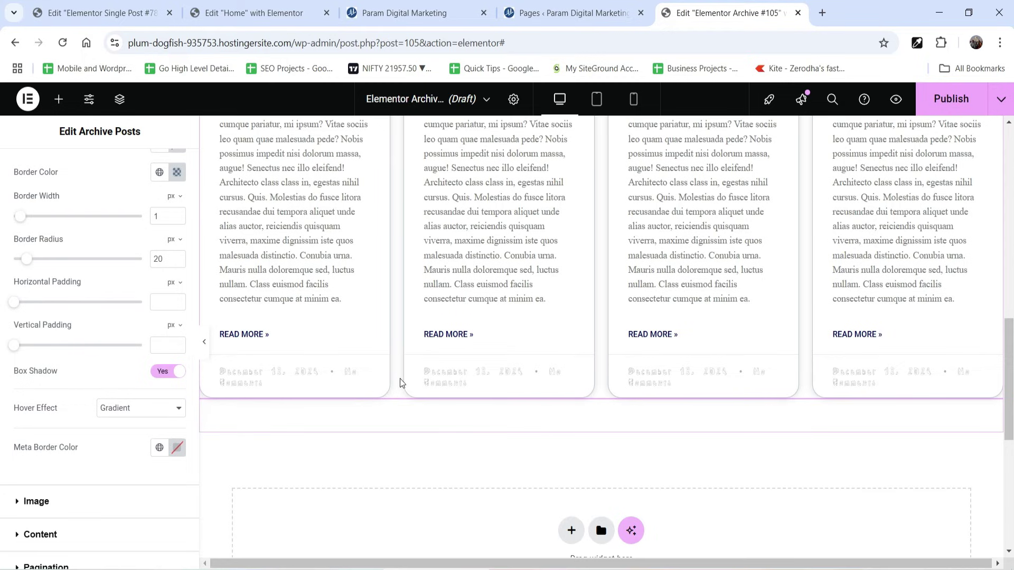
Set the post titles to the Text global colour.
scroll(91, 389, "down", 3)
left_click(68, 369)
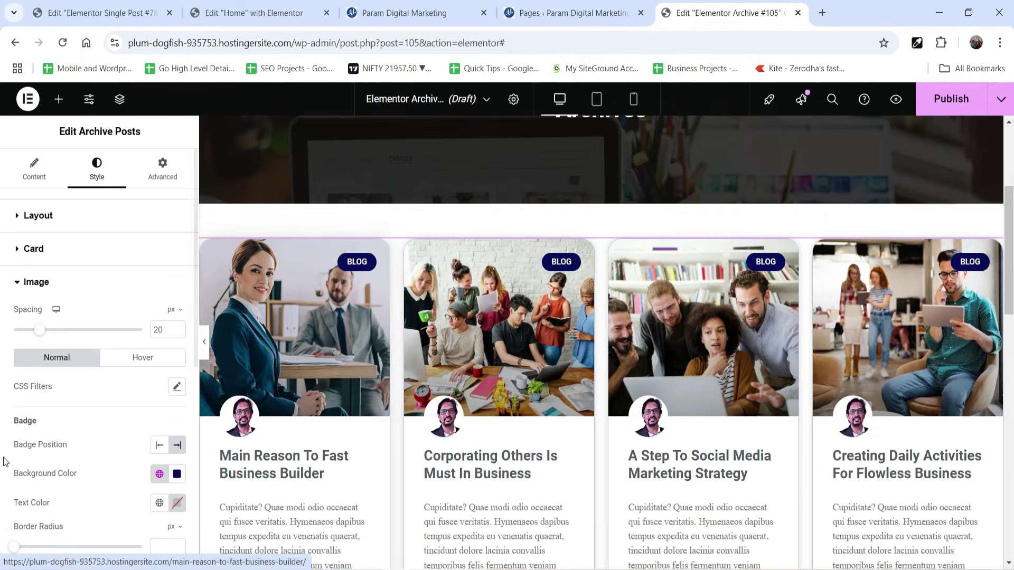
scroll(84, 293, "down", 3)
scroll(79, 343, "down", 5)
left_click(71, 401)
left_click(158, 368)
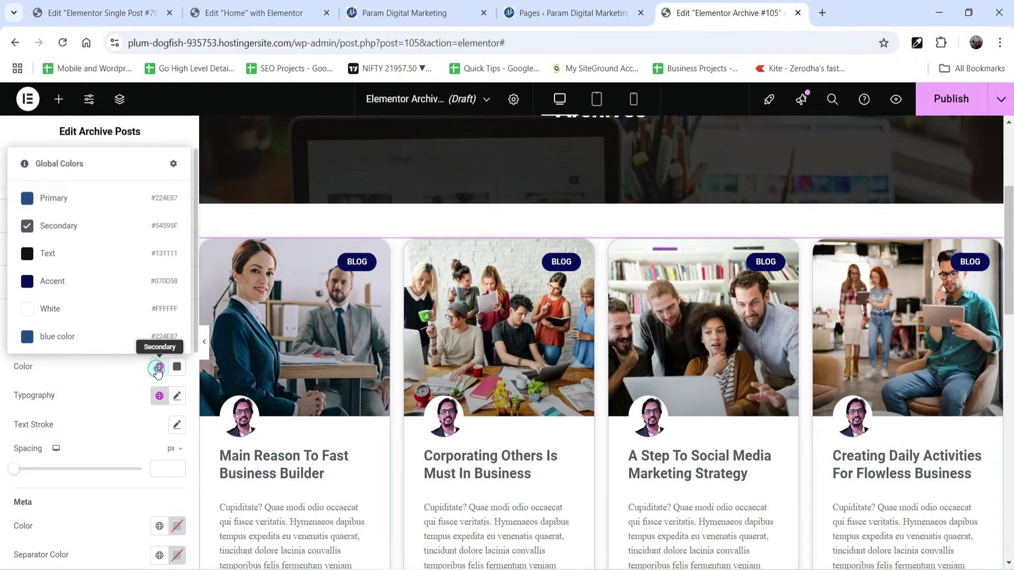
left_click(51, 256)
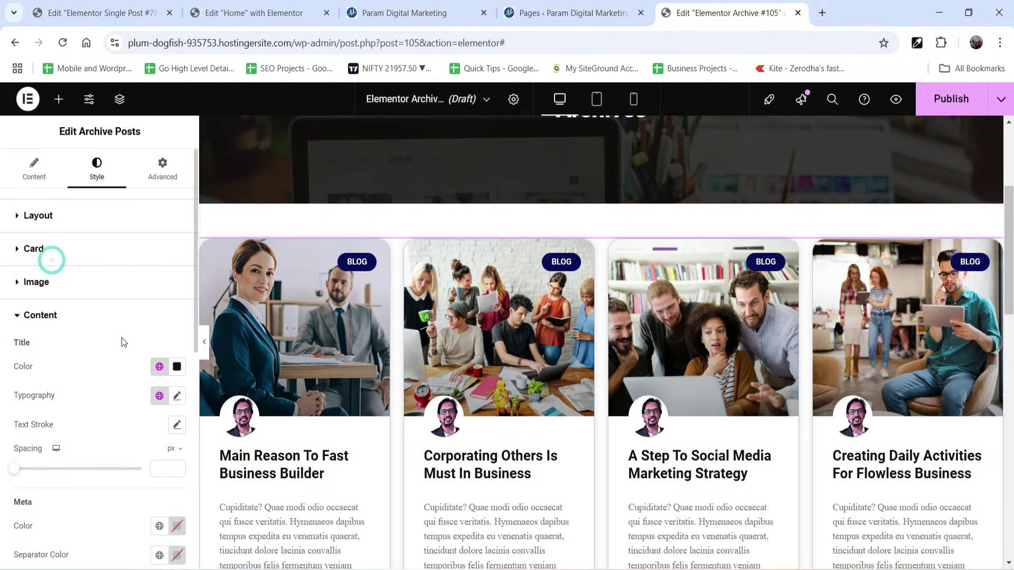
scroll(123, 342, "down", 4)
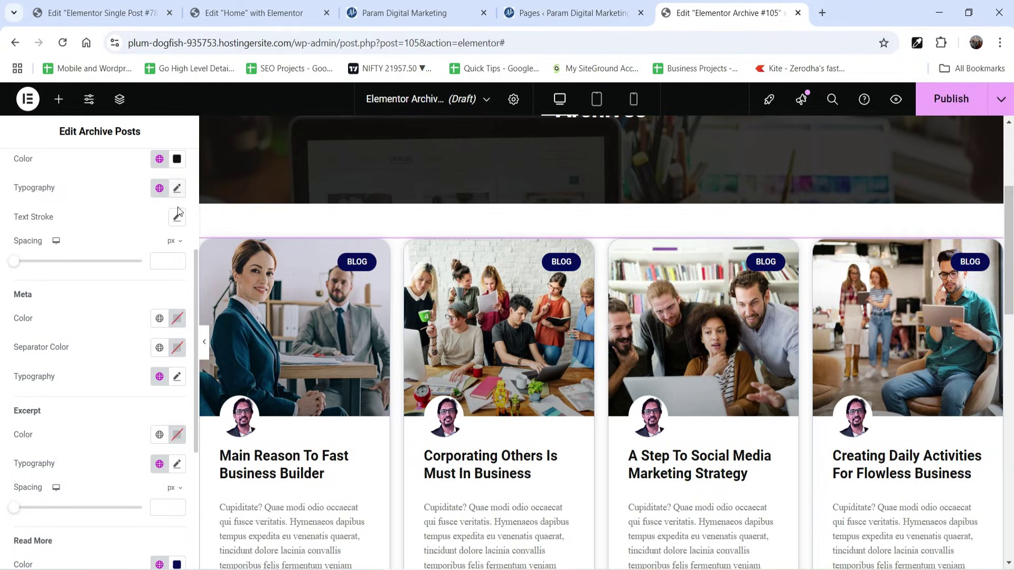
Switch the title typography to custom Roboto at 600 (Semi Bold) weight.
left_click(176, 189)
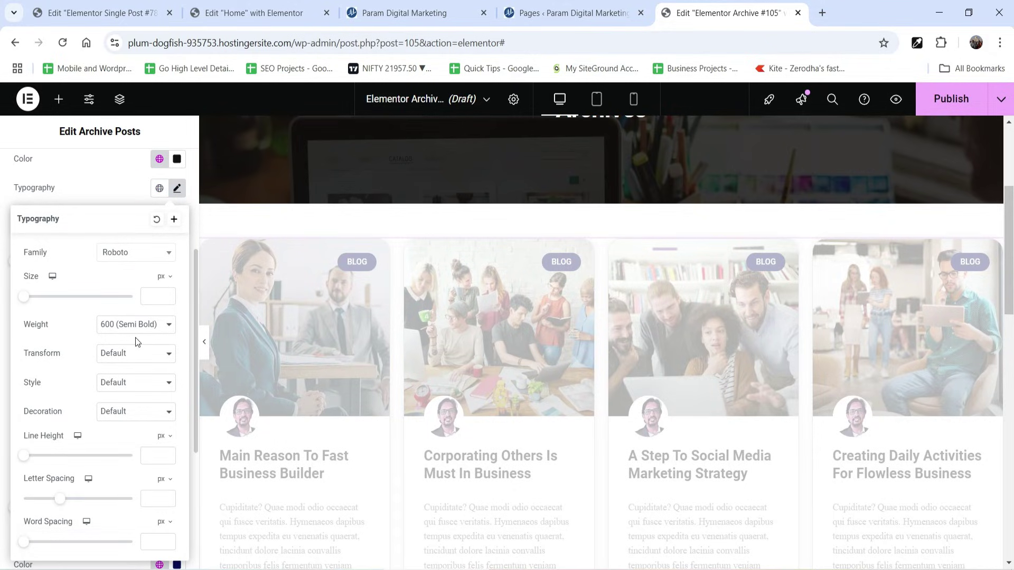
left_click(105, 180)
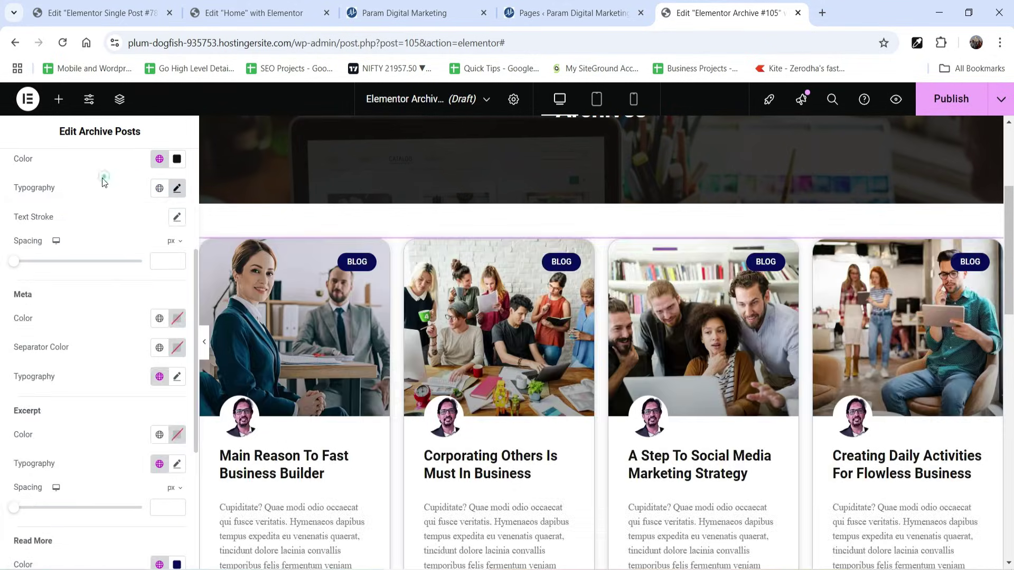
scroll(83, 351, "down", 2)
scroll(455, 354, "down", 10)
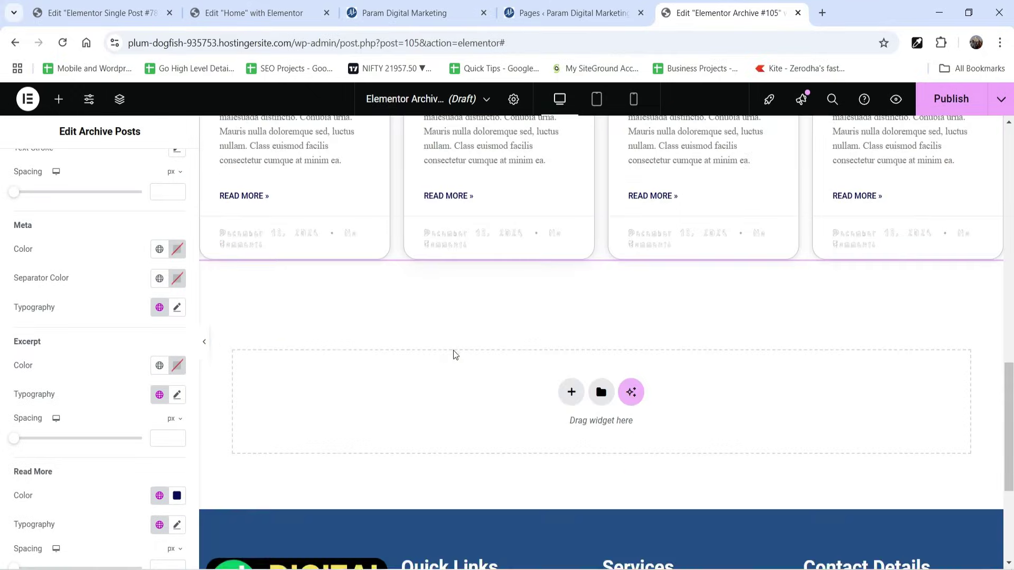
Make the cards' meta line the Accent global colour in the RocknRoll One font.
left_click(159, 248)
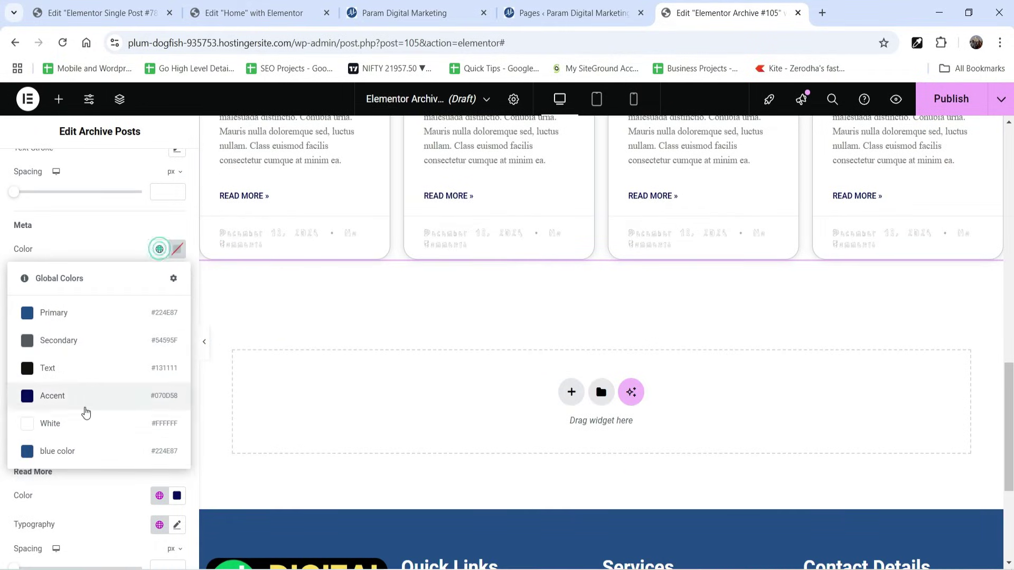
left_click(78, 400)
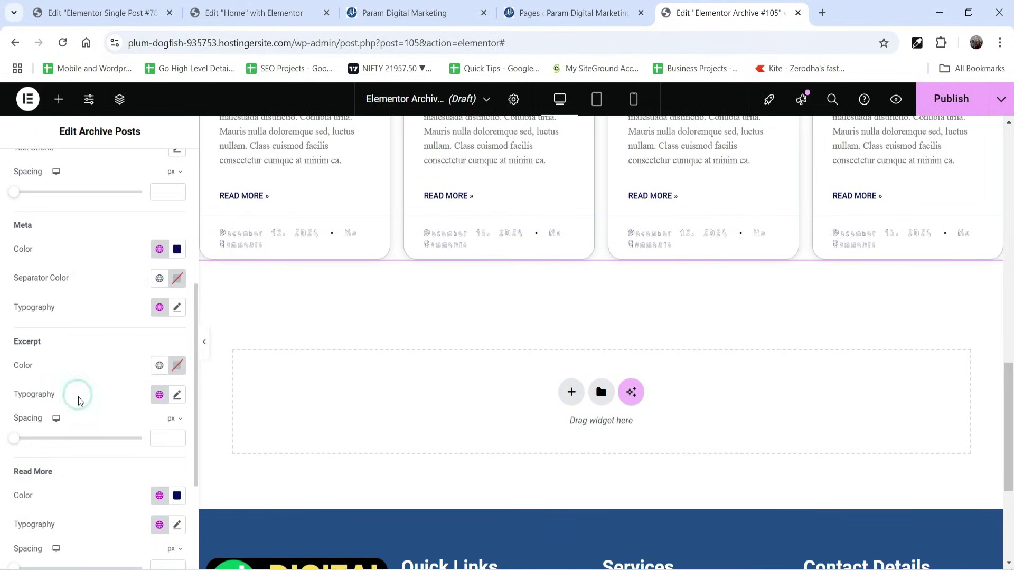
left_click(177, 307)
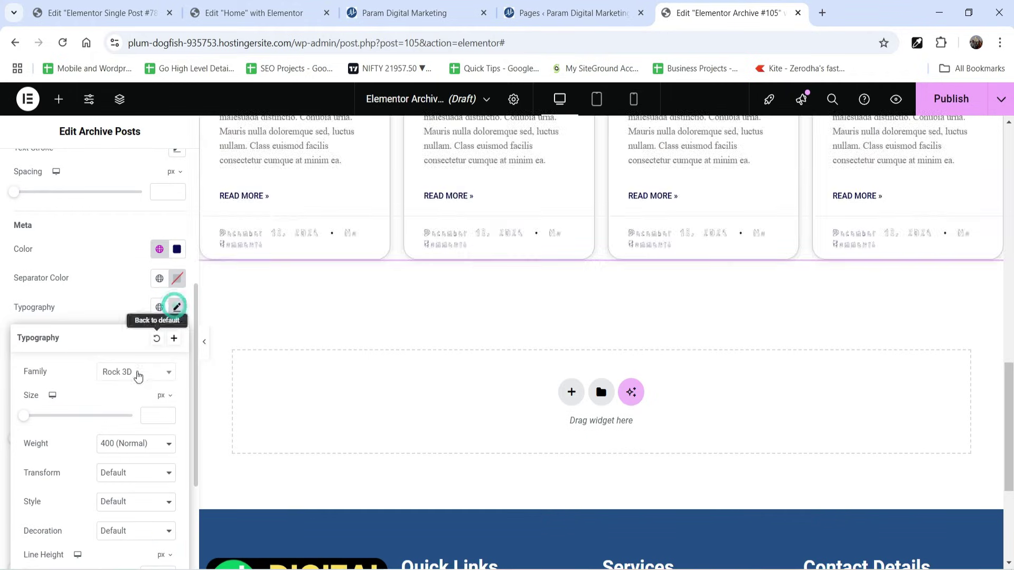
left_click(131, 372)
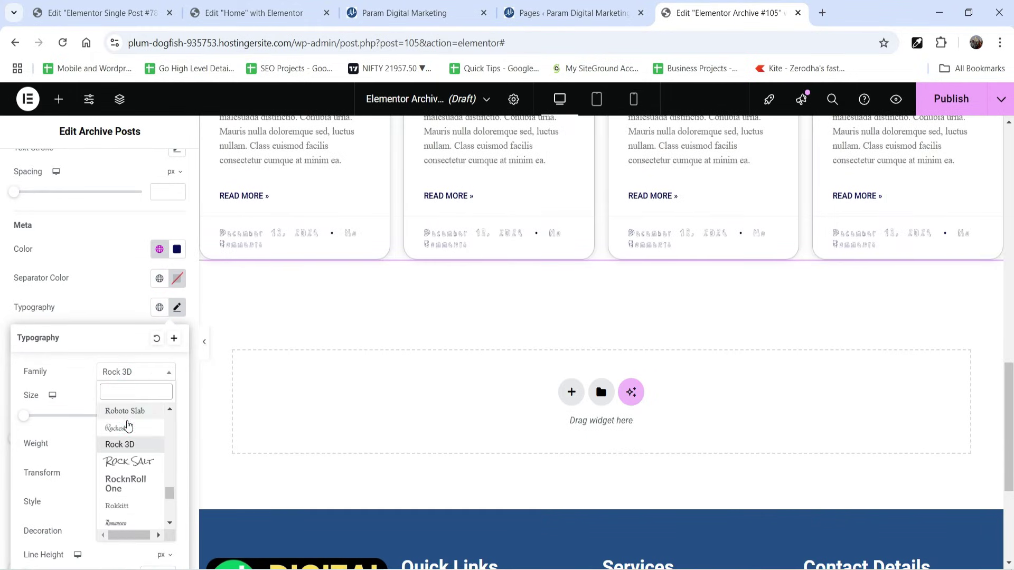
left_click(128, 482)
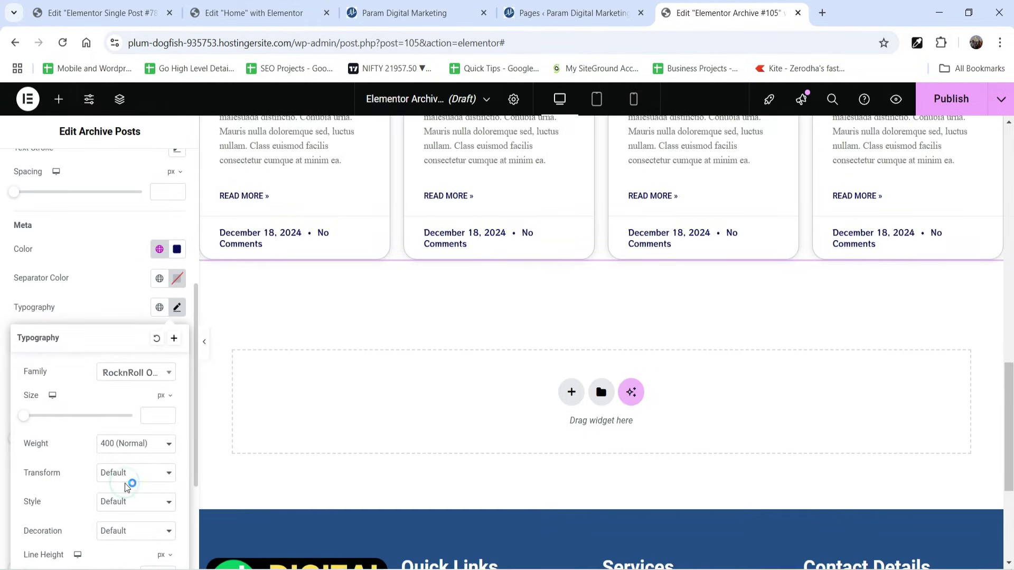
left_click(113, 308)
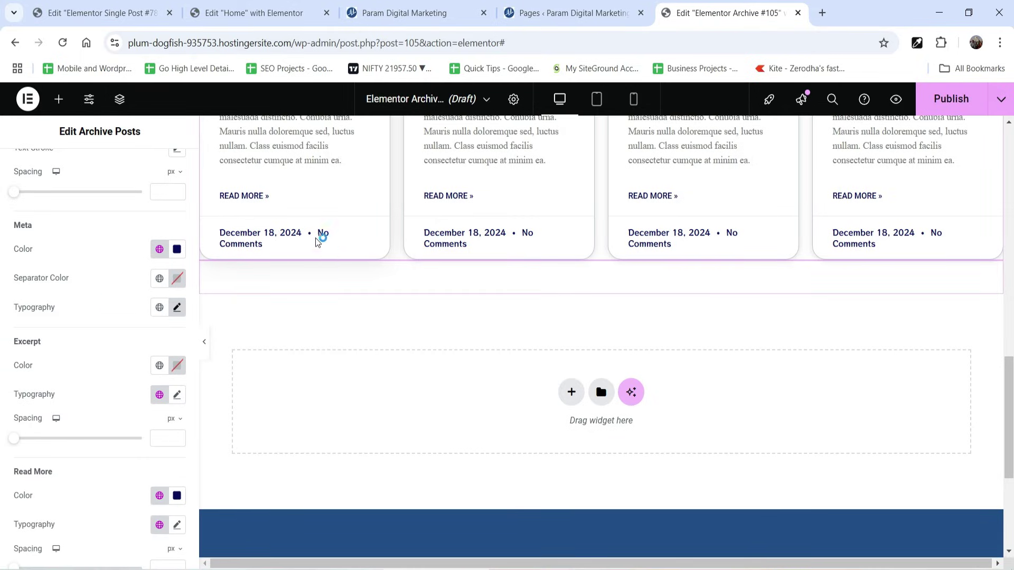
scroll(79, 337, "up", 5)
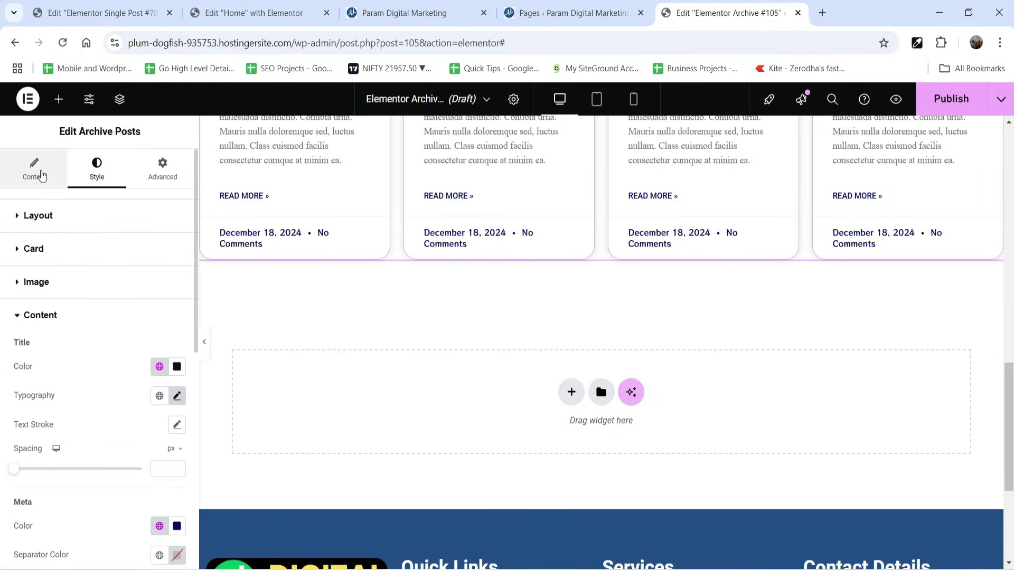
Remove Comments and Time from the cards' meta data, leaving only the date.
left_click(42, 175)
scroll(88, 355, "down", 3)
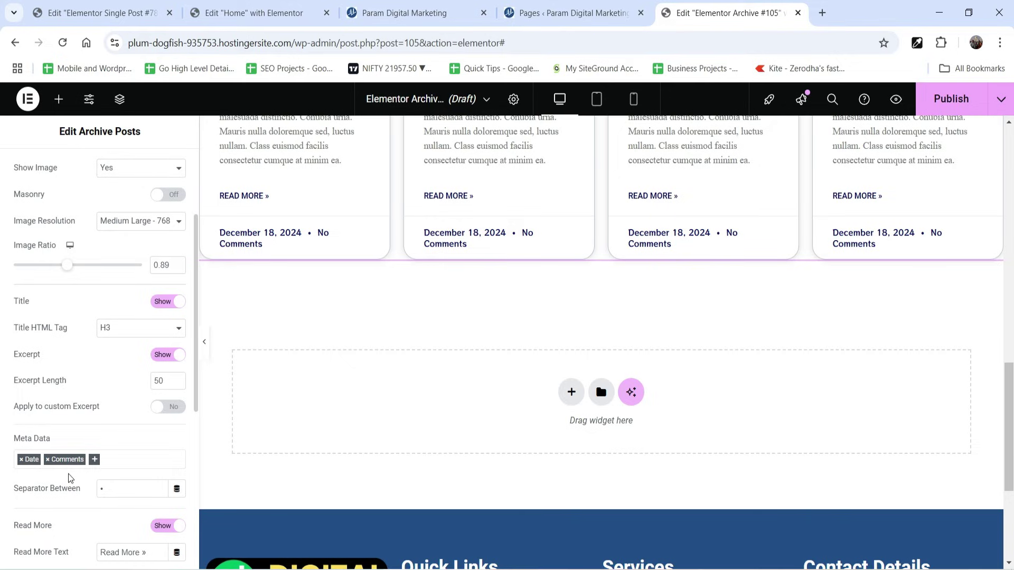
left_click(46, 460)
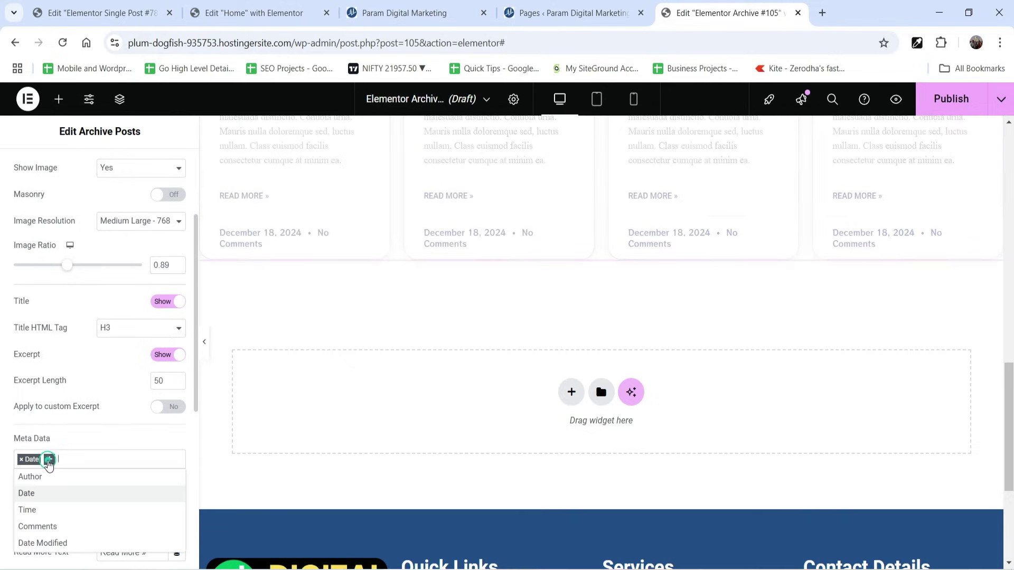
scroll(84, 391, "down", 1)
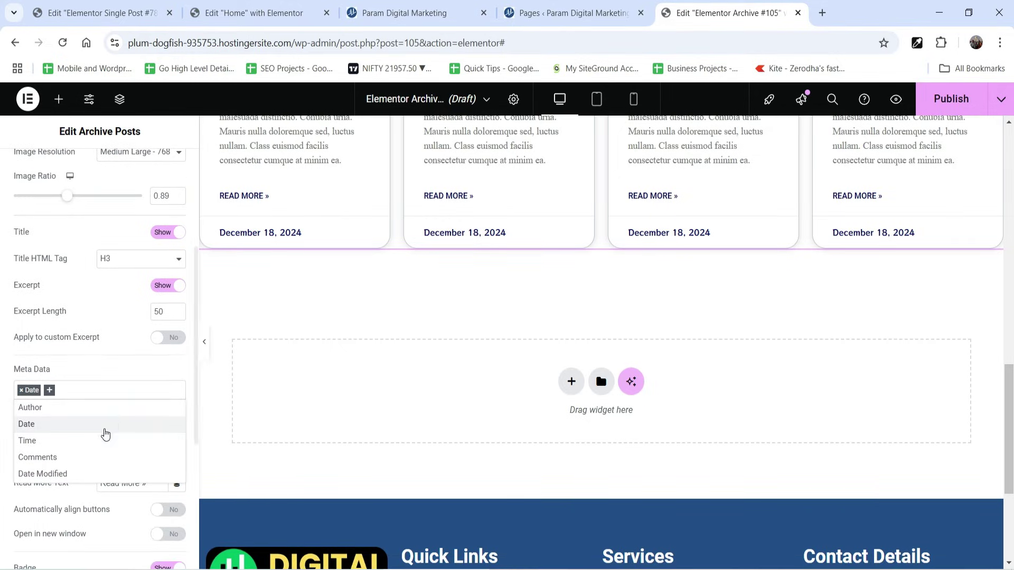
left_click(98, 441)
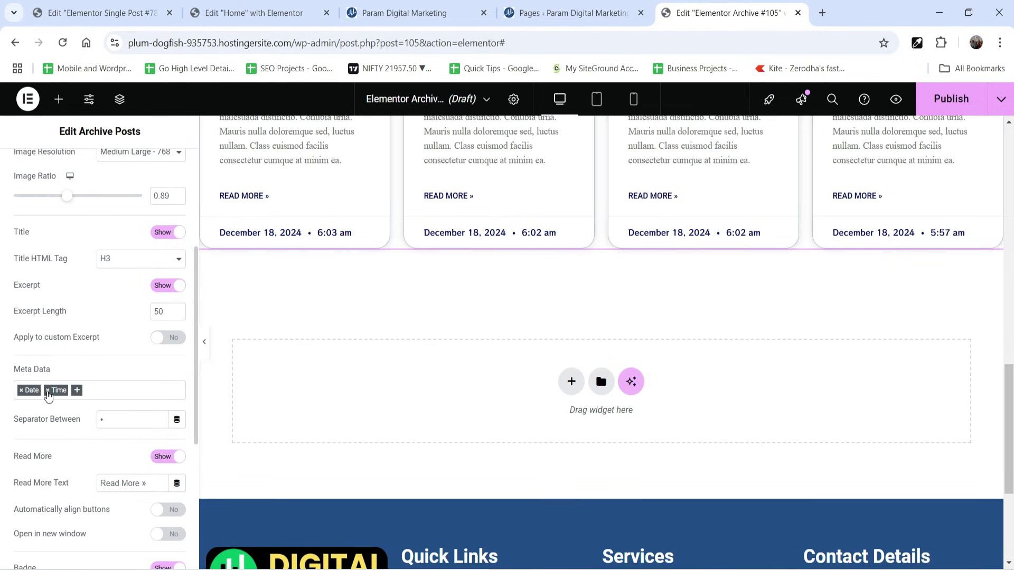
left_click(47, 391)
left_click(96, 168)
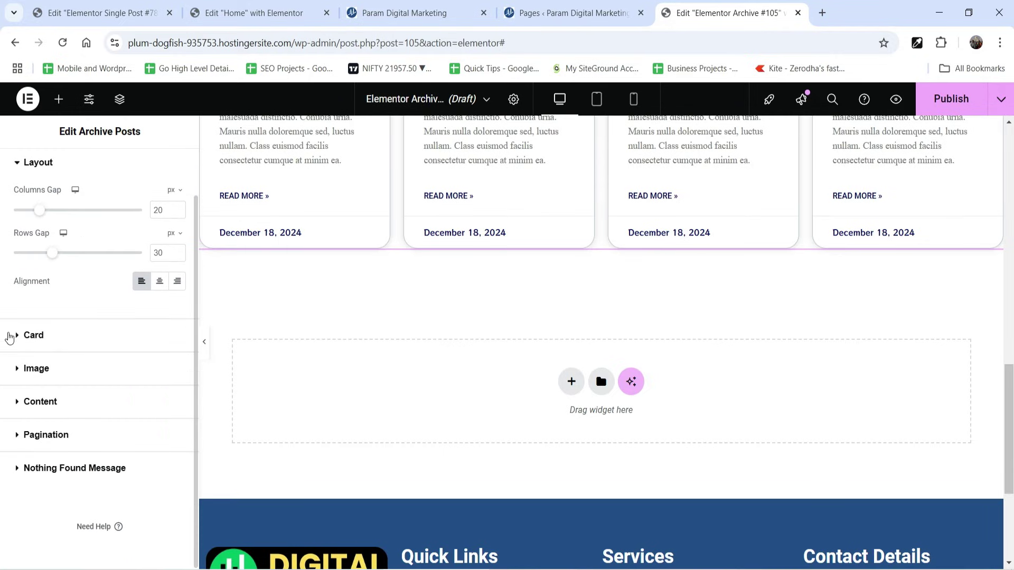
left_click(60, 341)
scroll(87, 343, "down", 5)
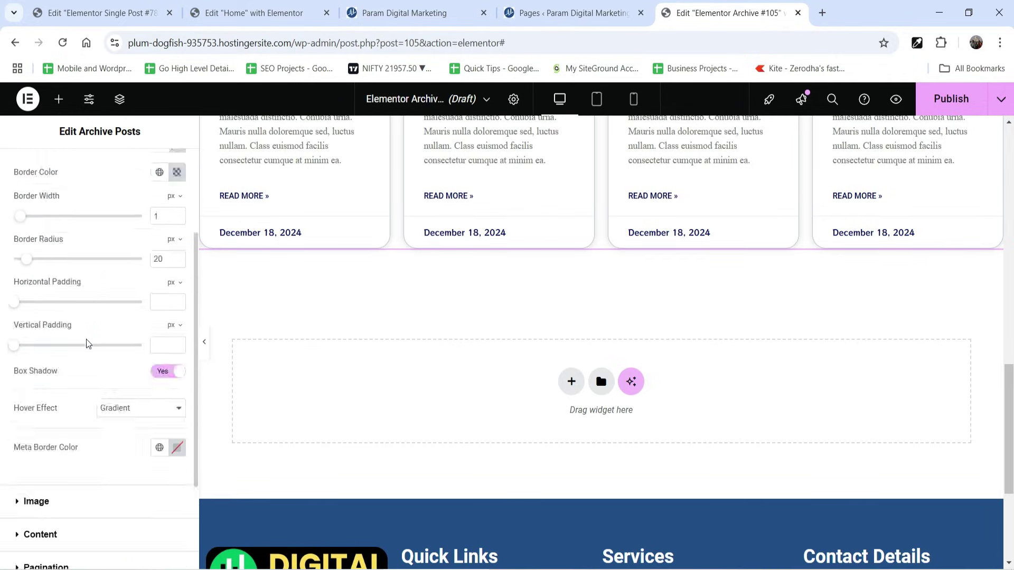
scroll(93, 342, "up", 3)
scroll(111, 326, "up", 3)
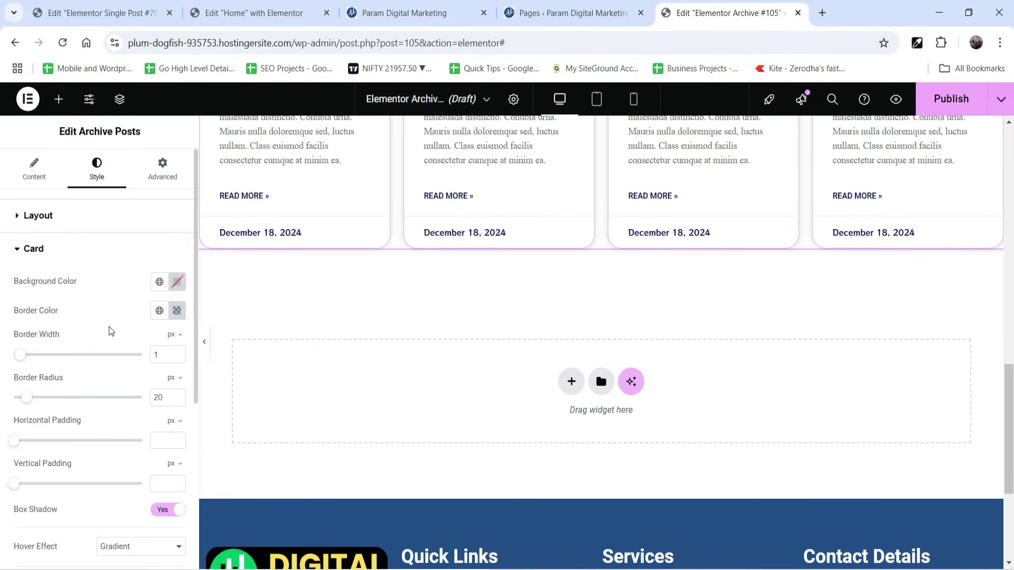
scroll(108, 332, "down", 5)
left_click(89, 402)
scroll(131, 309, "down", 8)
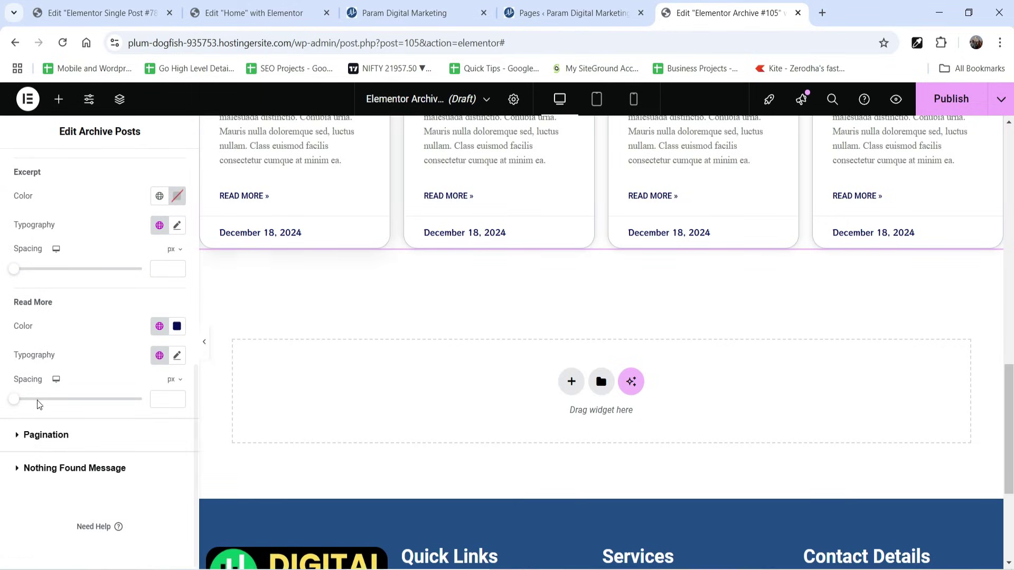
left_click(68, 438)
left_click(68, 439)
scroll(75, 348, "down", 3)
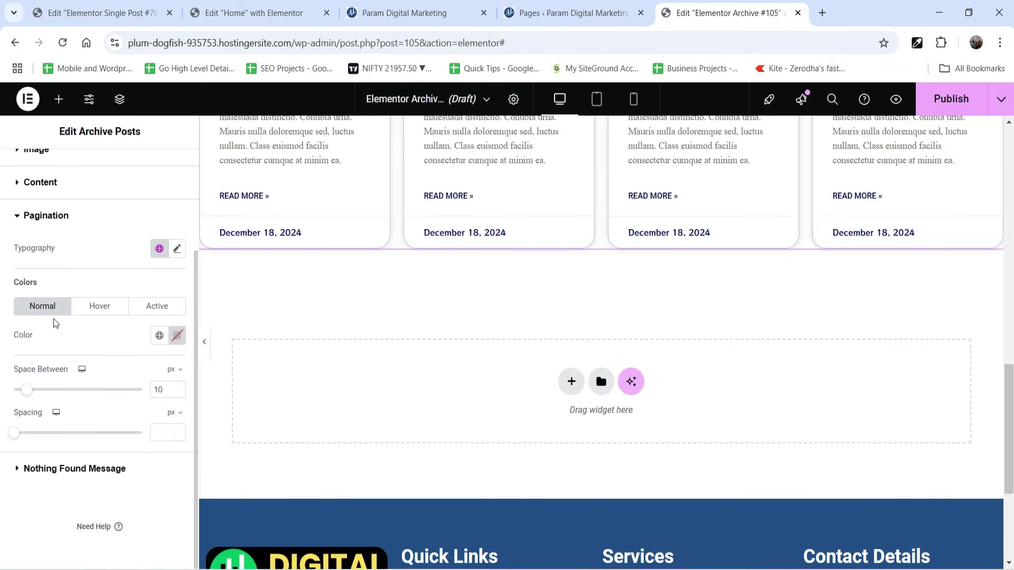
left_click(74, 469)
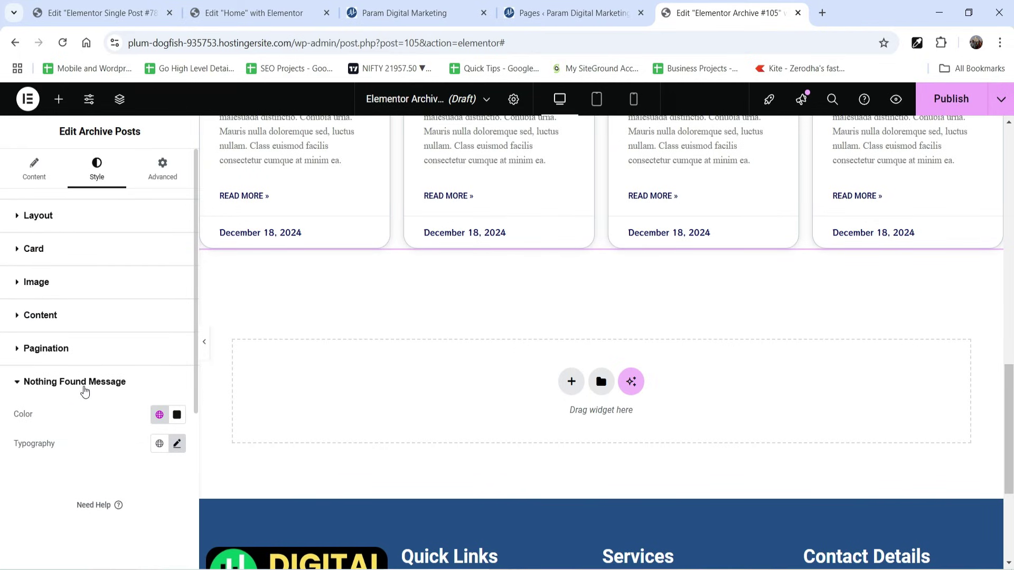
scroll(588, 380, "up", 10)
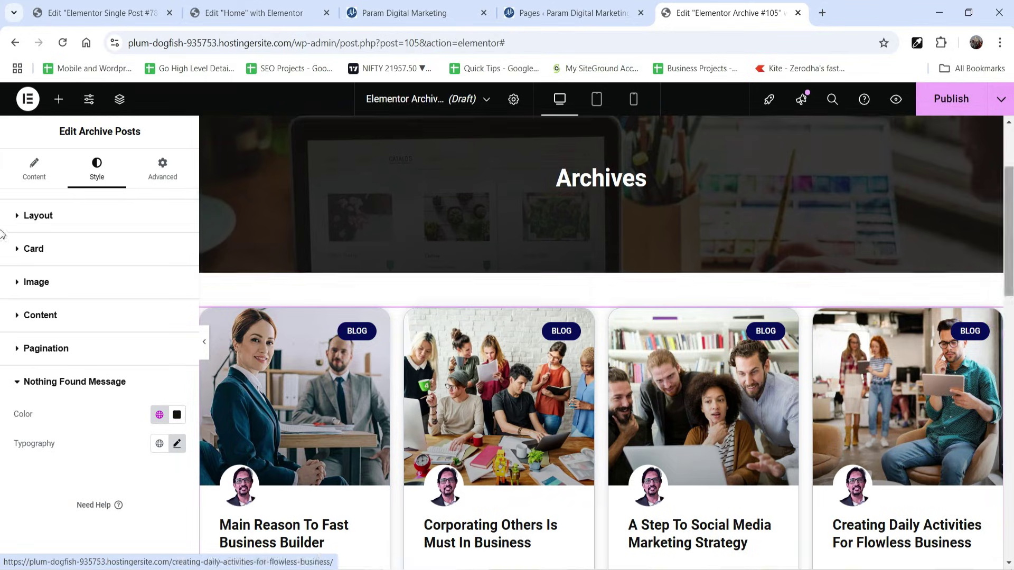
Publish the archive template with an Include / All Archives display condition.
left_click(948, 98)
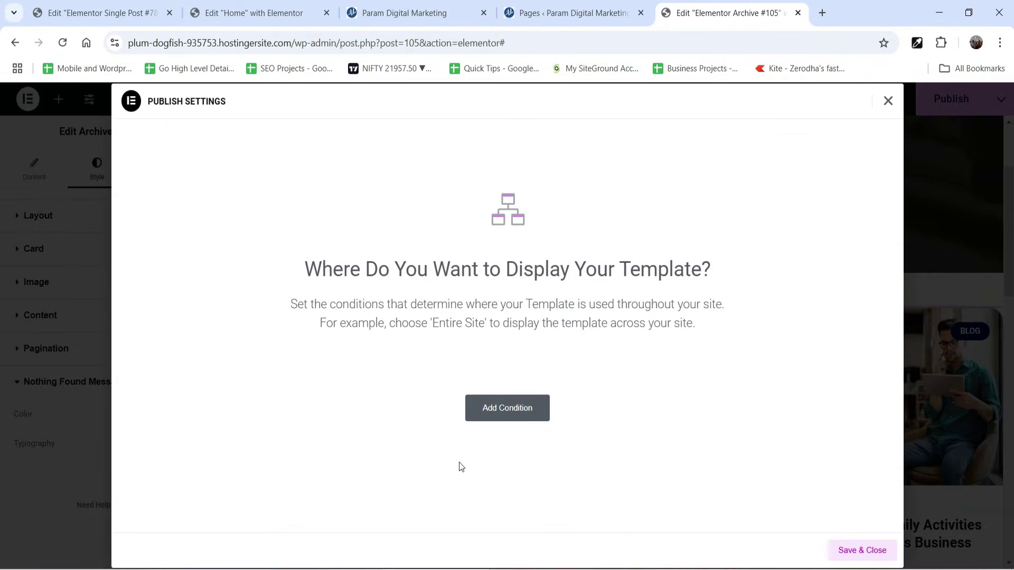
left_click(512, 417)
left_click(425, 381)
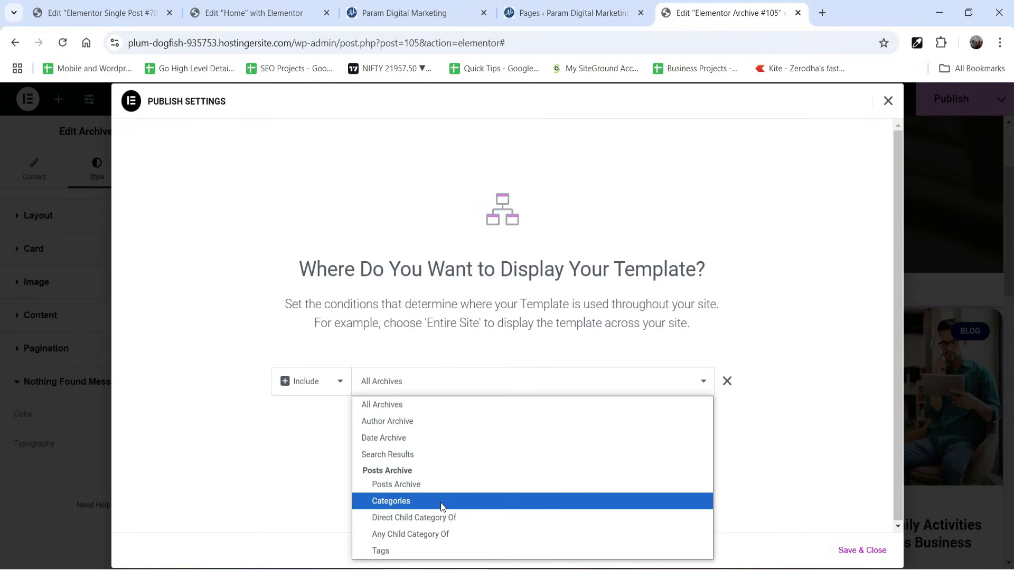
left_click(411, 408)
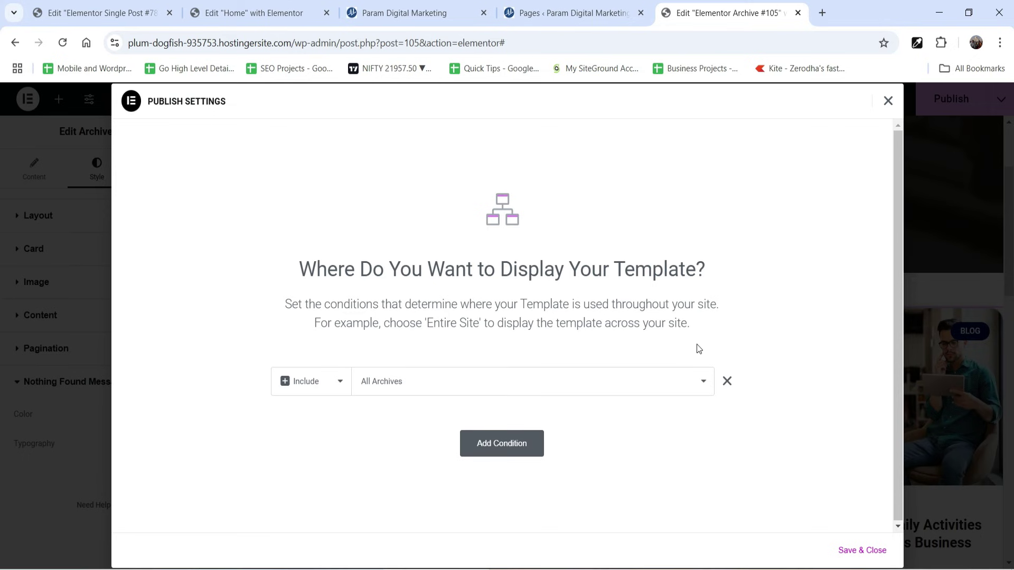
left_click(856, 551)
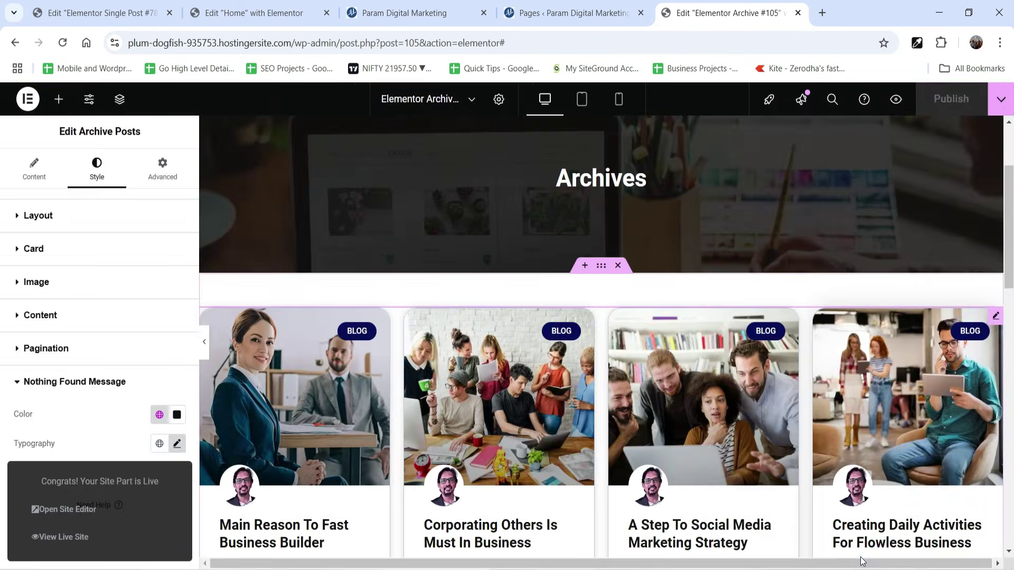
Open the Blog page's View link in a new tab and scroll through the live page.
left_click(557, 21)
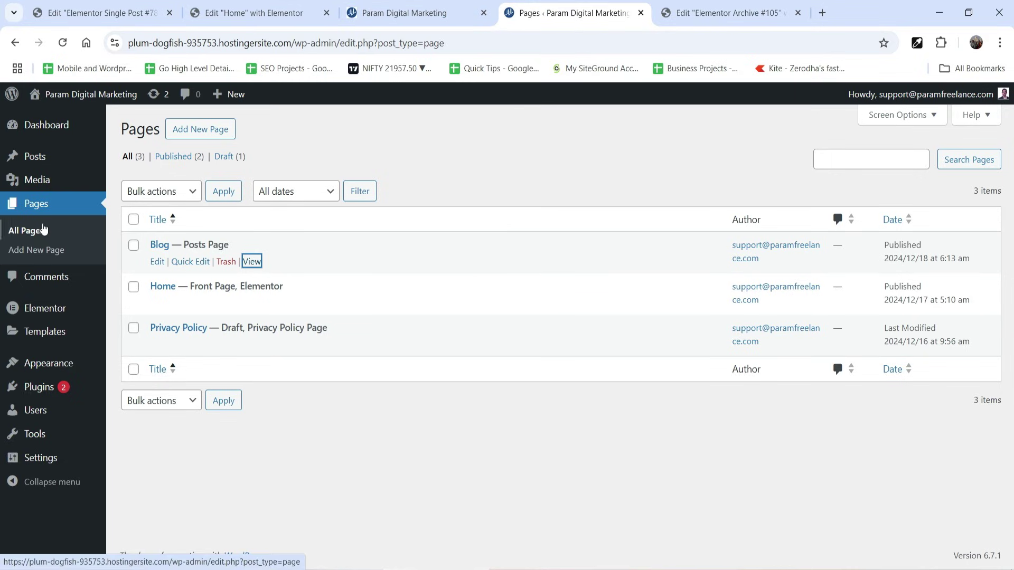
right_click(255, 266)
left_click(304, 285)
left_click(651, 7)
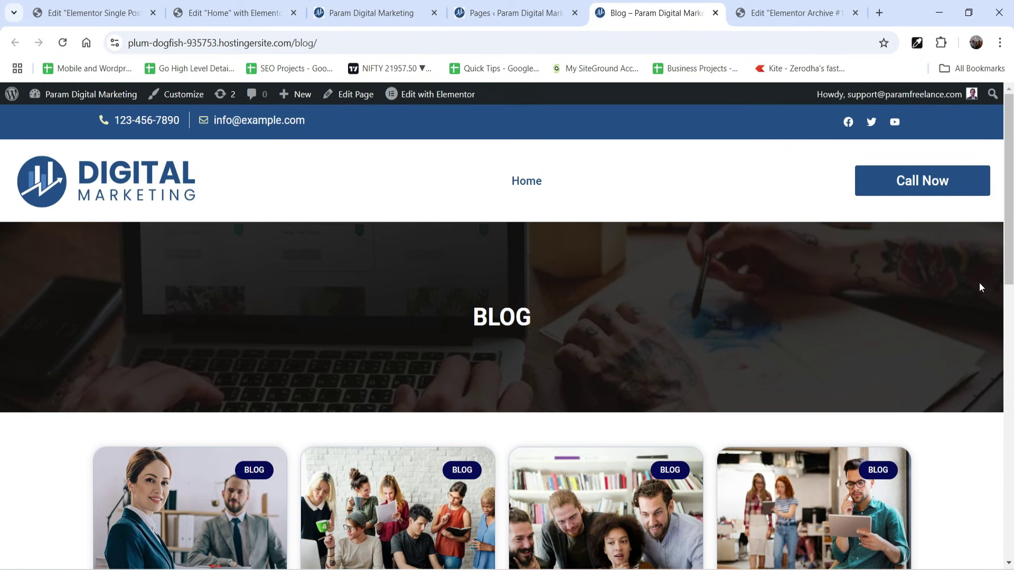
scroll(978, 280, "down", 5)
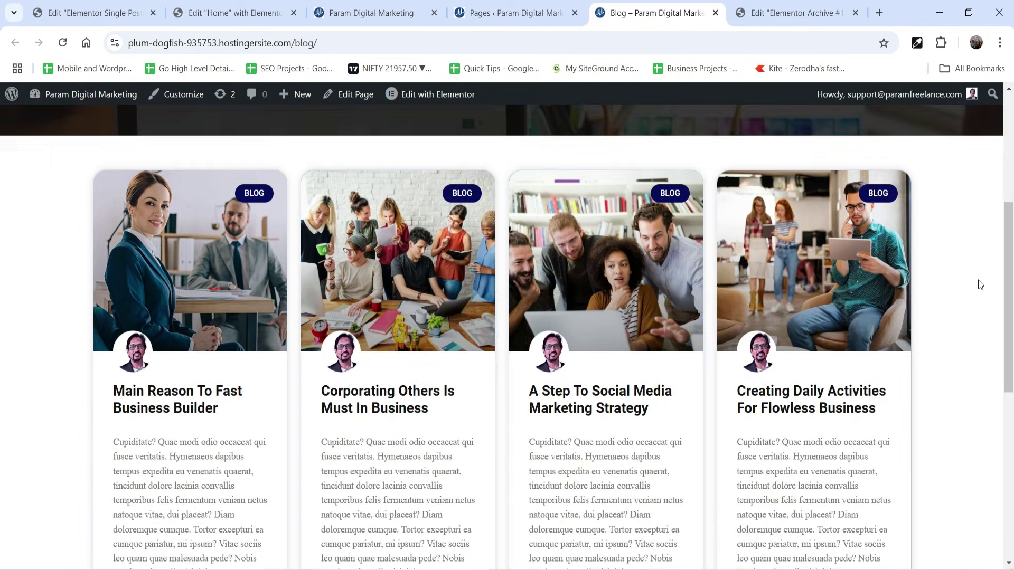
scroll(978, 285, "down", 2)
scroll(978, 284, "down", 3)
scroll(979, 287, "up", 3)
scroll(978, 284, "up", 2)
Open the 'Main Reason To Fast Business Builder' post from the first blog card and scroll through it.
left_click(166, 327)
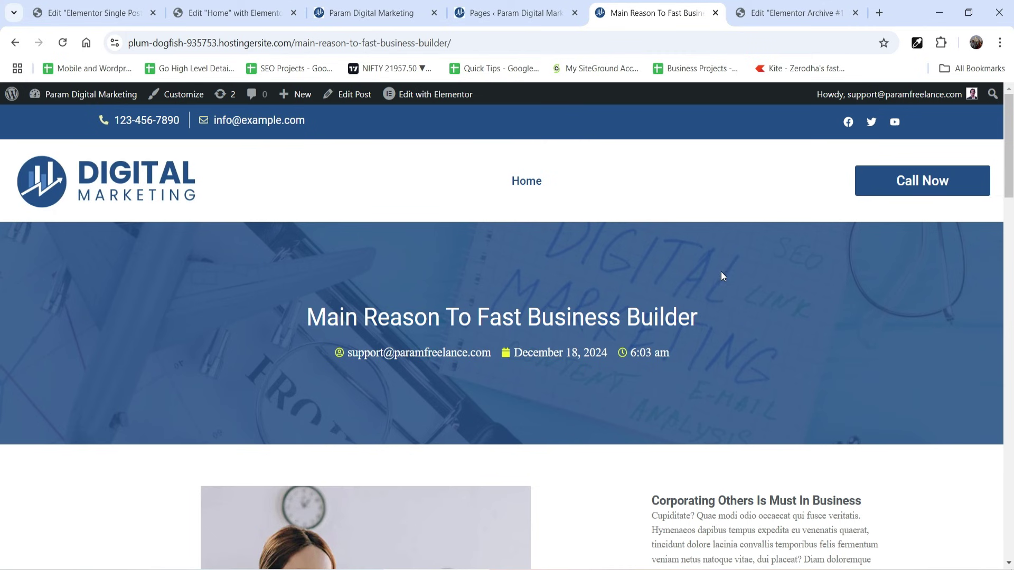
scroll(648, 279, "down", 20)
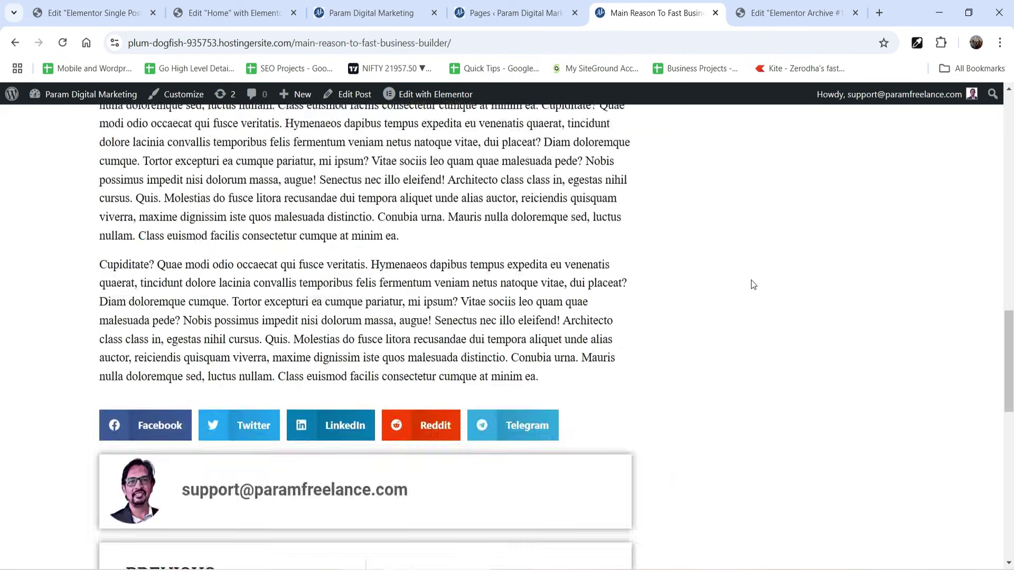
scroll(755, 370, "up", 10)
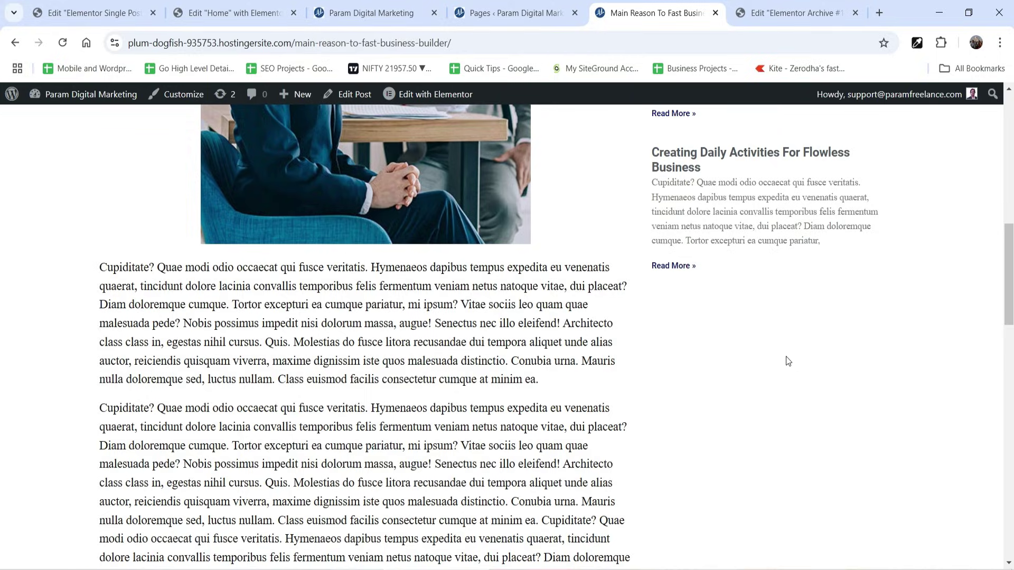
scroll(755, 338, "up", 15)
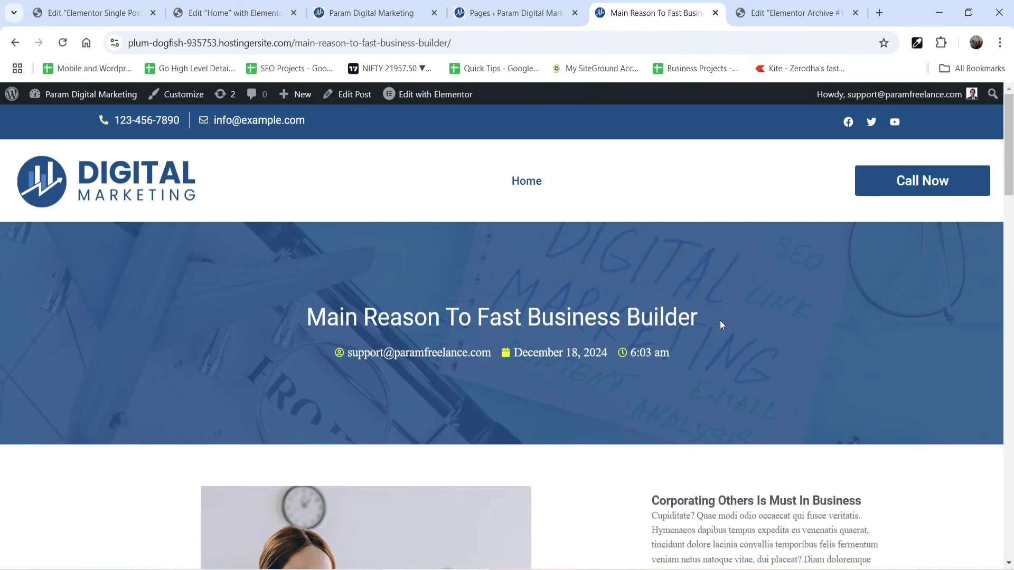